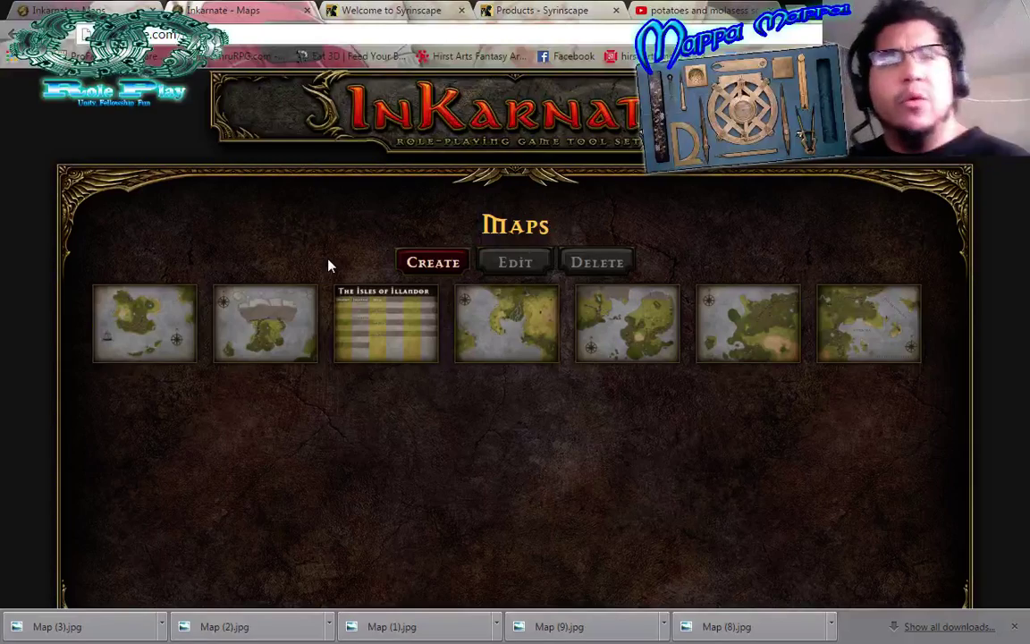
Create a new map and sculpt a large irregular landmass with the add brush at size 64
left_click(407, 262)
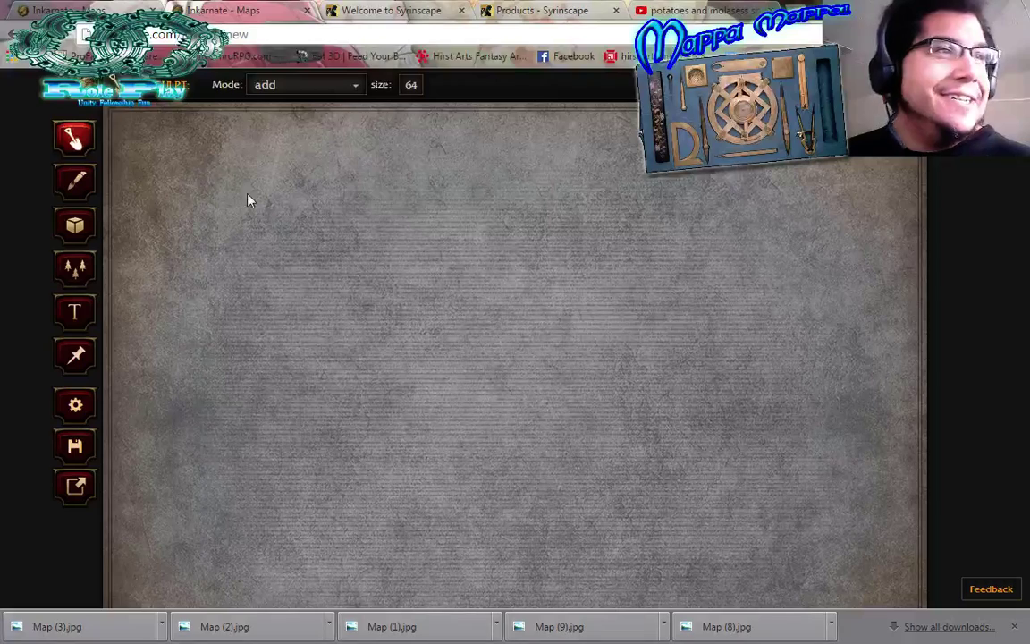
mouse_move(405, 354)
left_mouse_down()
mouse_move(432, 267)
mouse_move(389, 330)
mouse_move(428, 371)
mouse_move(389, 357)
mouse_move(416, 343)
mouse_move(378, 320)
mouse_move(317, 352)
left_mouse_up()
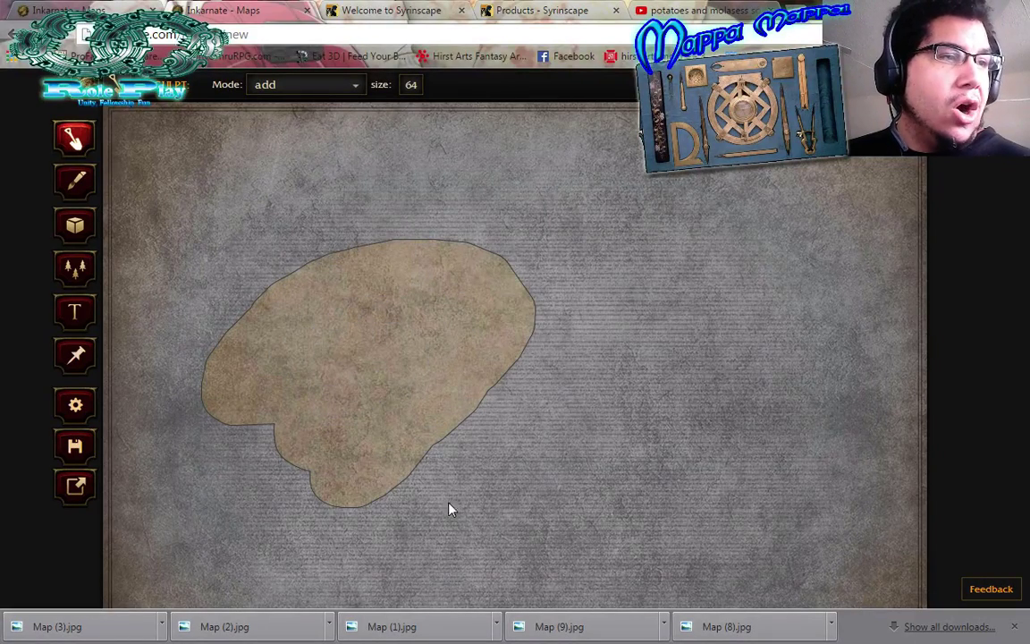
mouse_move(447, 436)
left_mouse_down()
mouse_move(495, 514)
mouse_move(403, 504)
left_mouse_up()
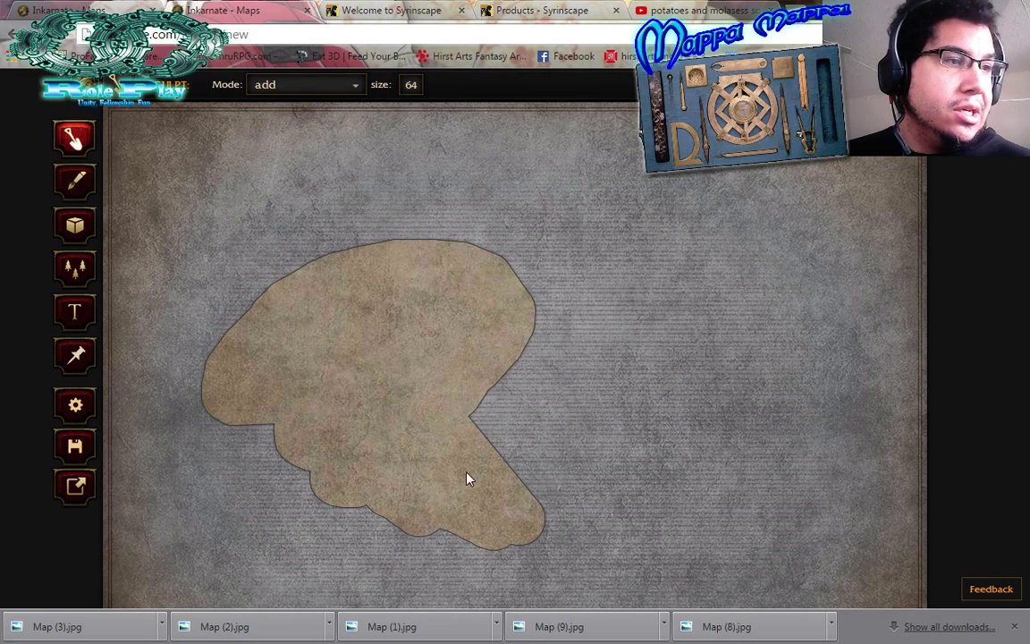
mouse_move(467, 478)
left_mouse_down()
mouse_move(490, 407)
mouse_move(486, 369)
mouse_move(559, 385)
mouse_move(569, 328)
mouse_move(530, 284)
mouse_move(519, 351)
mouse_move(523, 333)
mouse_move(473, 296)
mouse_move(409, 210)
mouse_move(360, 212)
mouse_move(404, 282)
mouse_move(329, 224)
mouse_move(288, 262)
mouse_move(229, 236)
mouse_move(285, 375)
left_mouse_up()
mouse_move(371, 290)
left_mouse_down()
mouse_move(618, 400)
mouse_move(524, 438)
mouse_move(603, 539)
mouse_move(541, 539)
left_mouse_up()
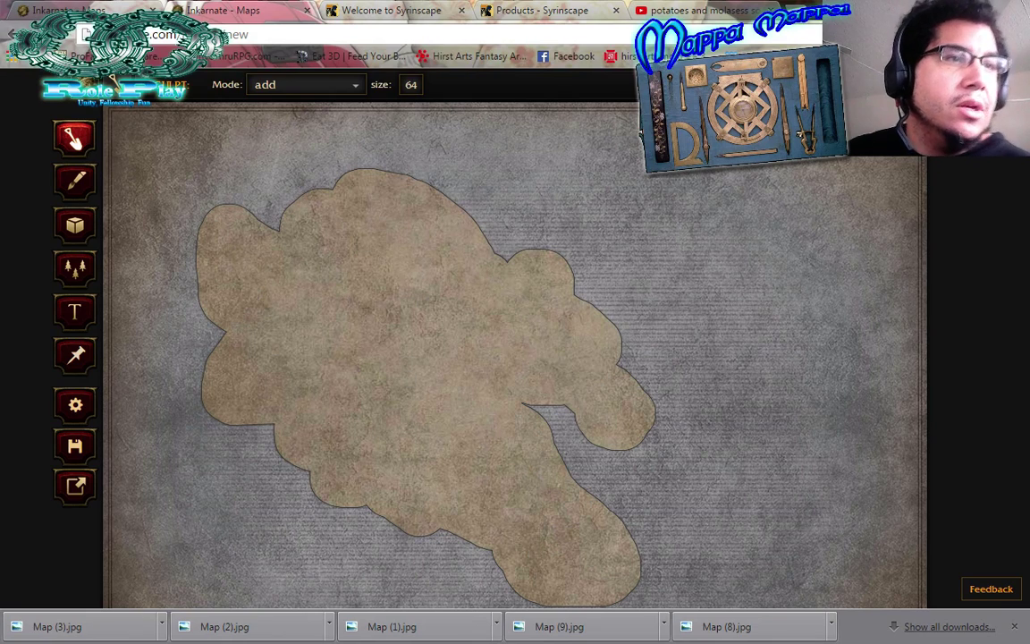
left_click(79, 184)
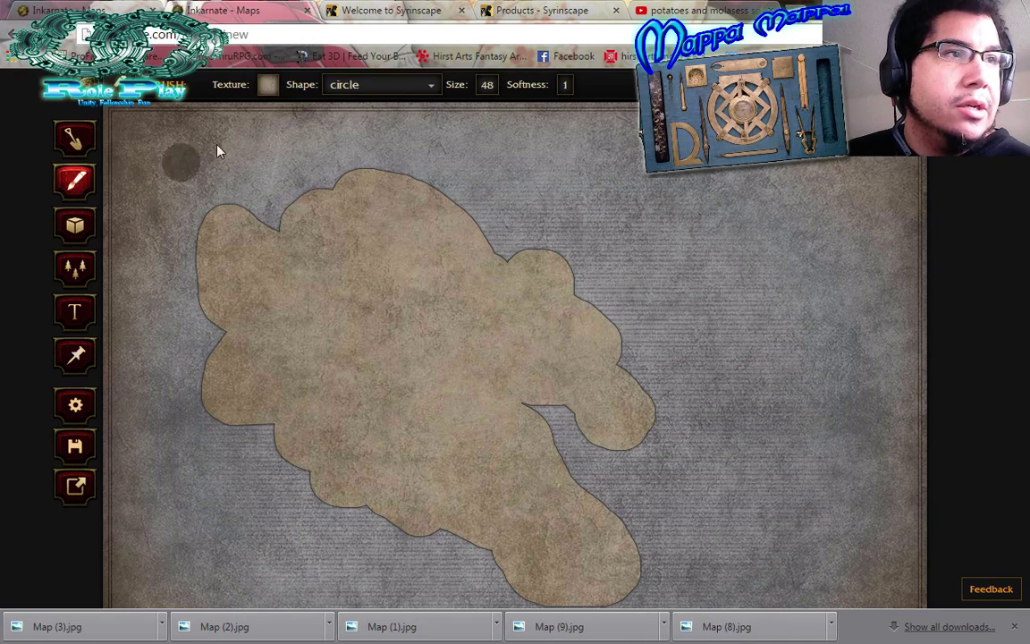
left_click(267, 85)
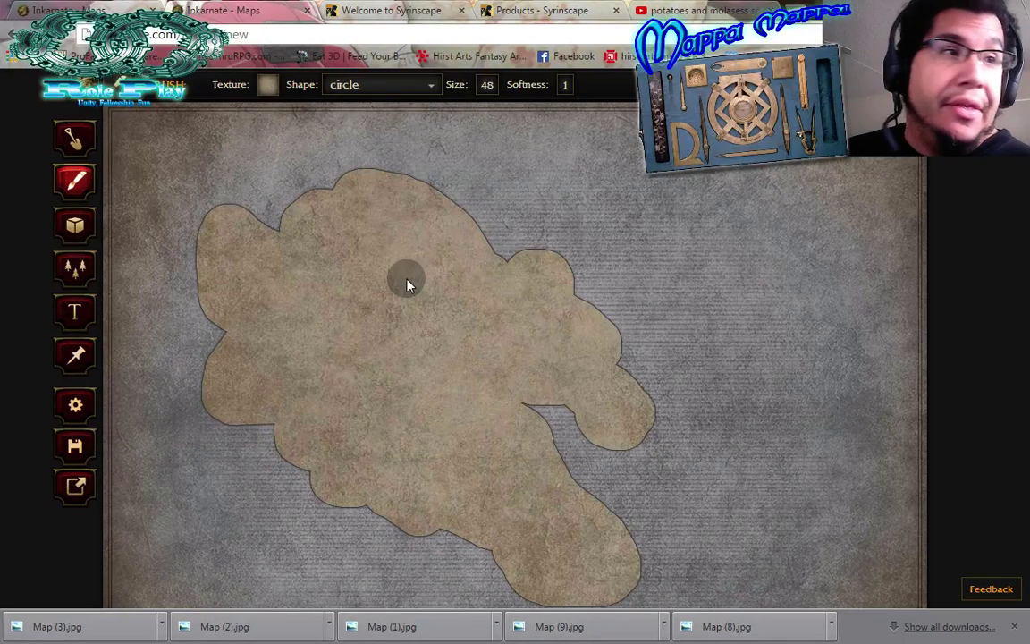
Paint a winding mountain range across the middle of the landmass using the Mountains pattern with randomized size
left_click(71, 274)
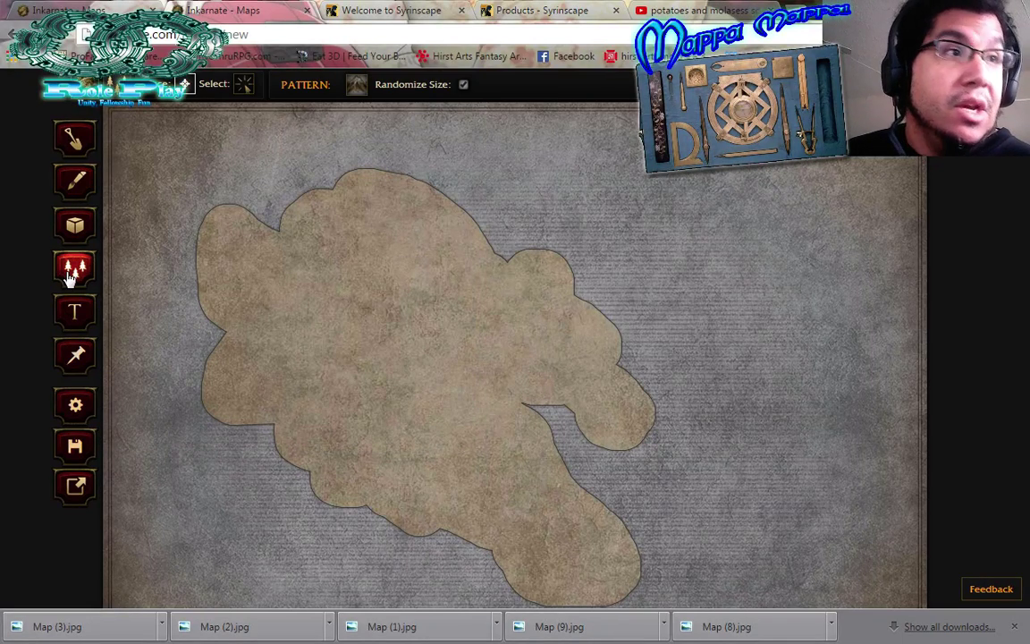
left_click(358, 87)
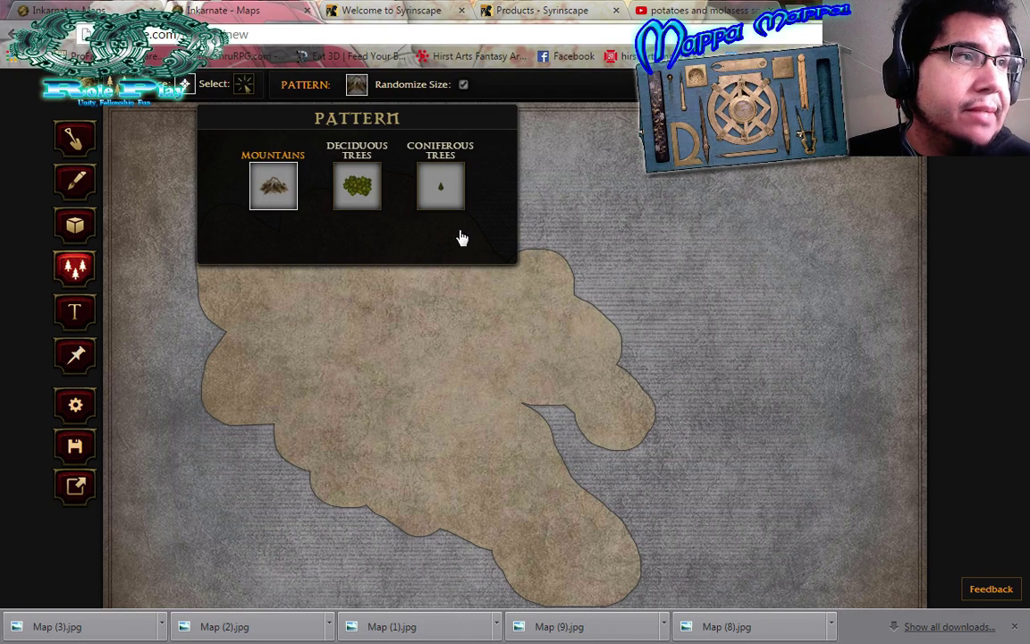
mouse_move(347, 311)
left_mouse_down()
mouse_move(324, 317)
mouse_move(289, 348)
mouse_move(282, 375)
mouse_move(299, 407)
mouse_move(335, 427)
mouse_move(381, 420)
mouse_move(363, 371)
mouse_move(407, 363)
mouse_move(454, 403)
mouse_move(511, 407)
left_mouse_up()
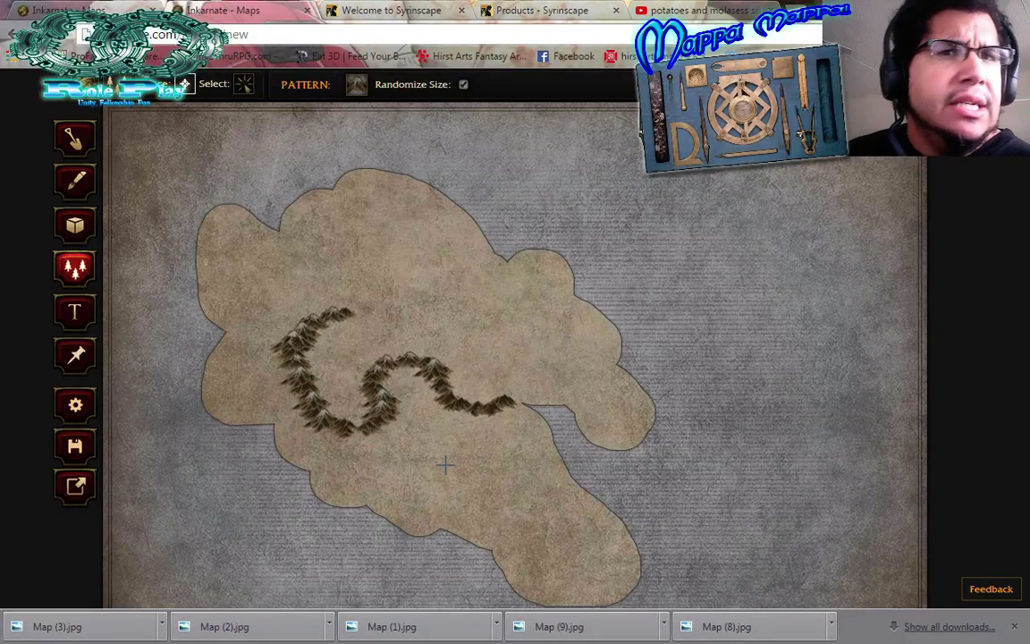
Select the whole randomized mountain range, delete it, and return to pattern placement
left_click(250, 87)
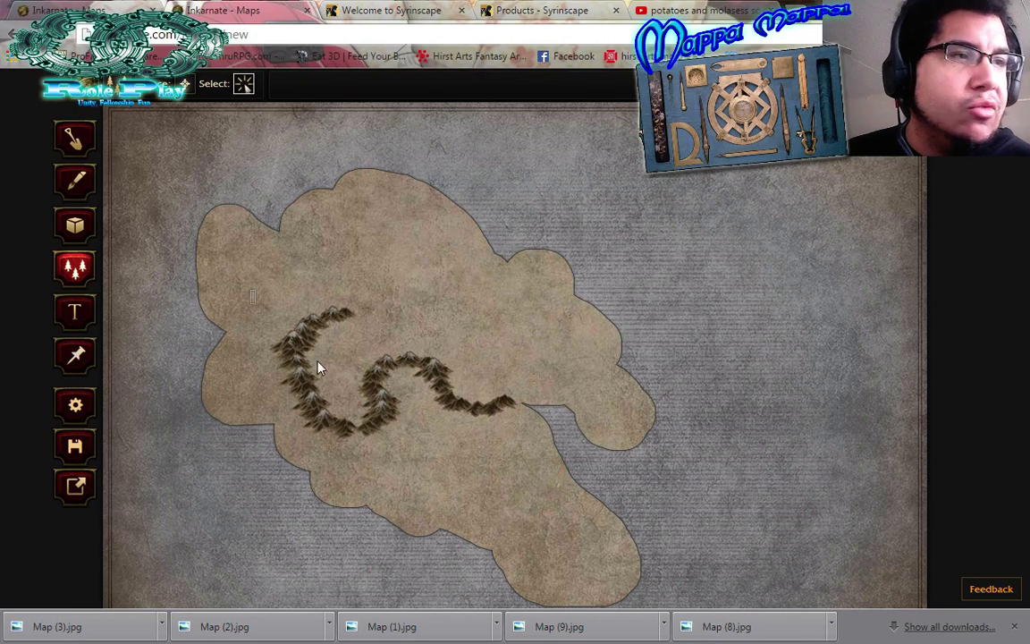
left_click_drag(253, 292, 572, 517)
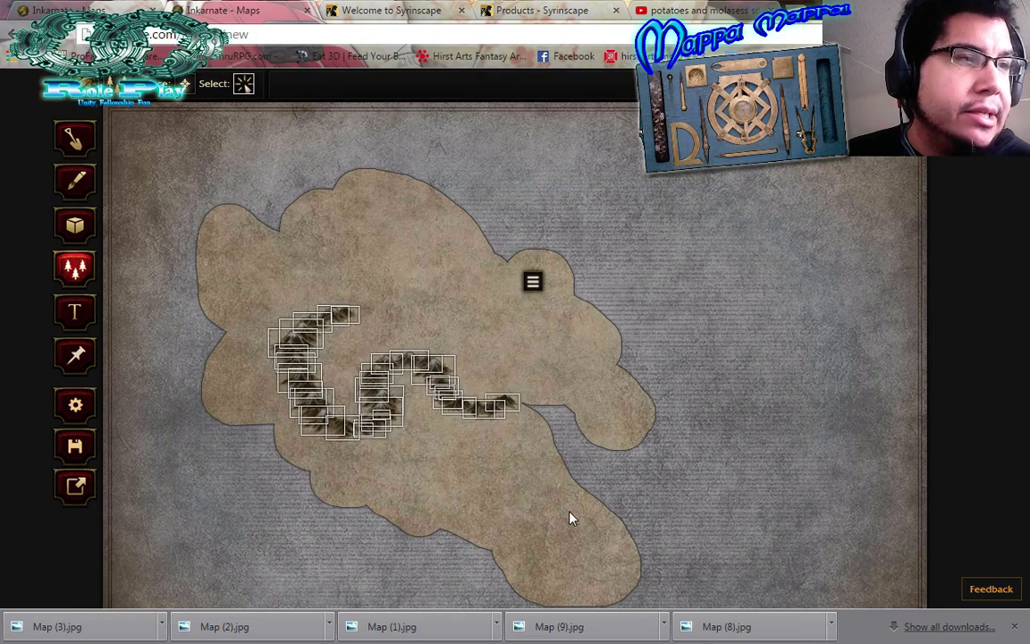
left_click(533, 281)
left_click(563, 311)
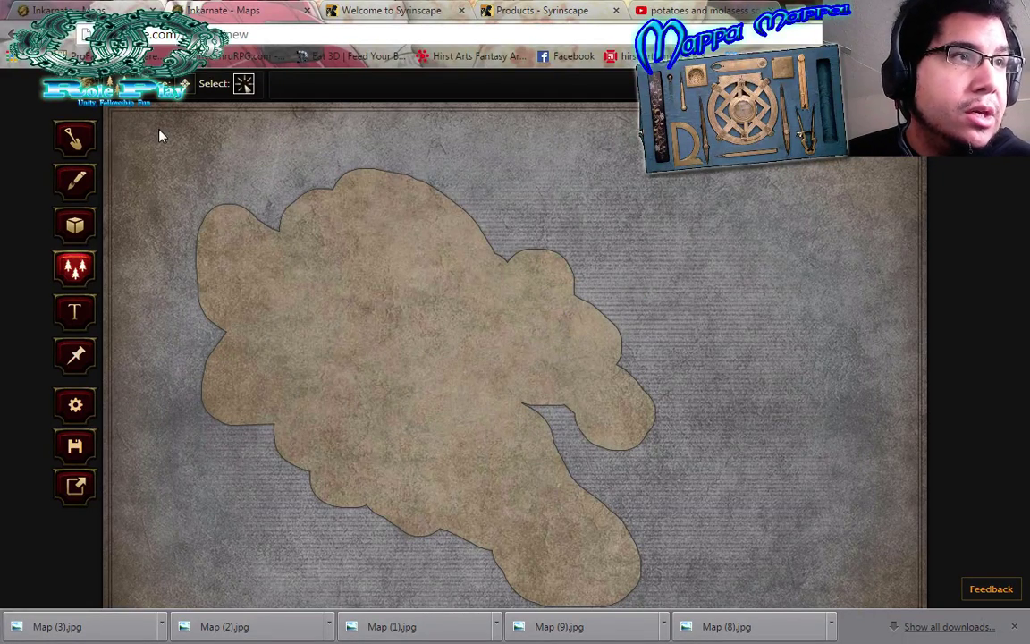
left_click(186, 83)
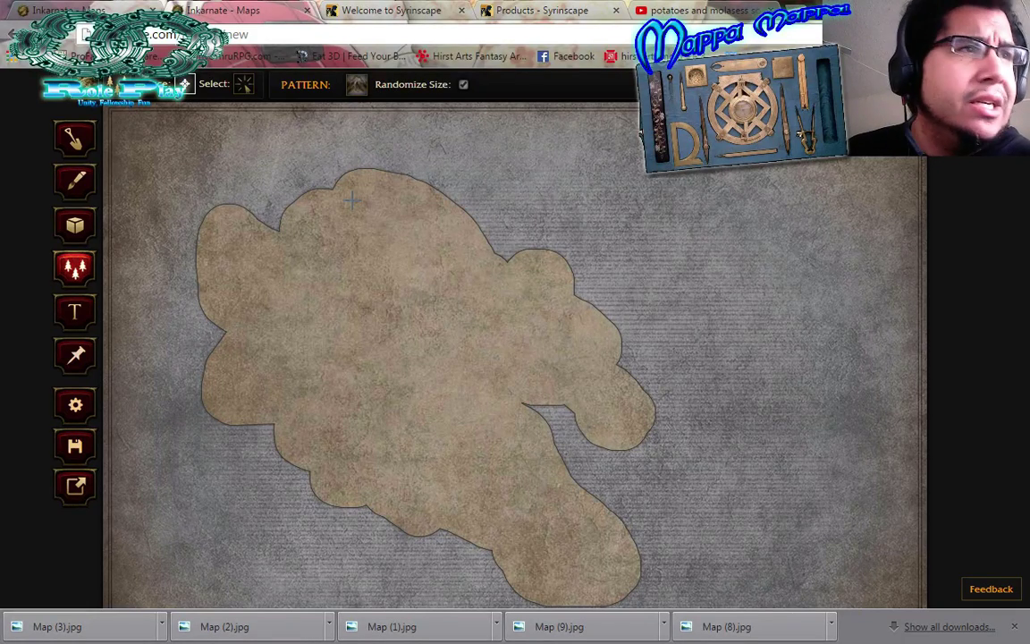
Look through the catalogue of placeable map objects, from towns and towers to ships and the compass
left_click(74, 224)
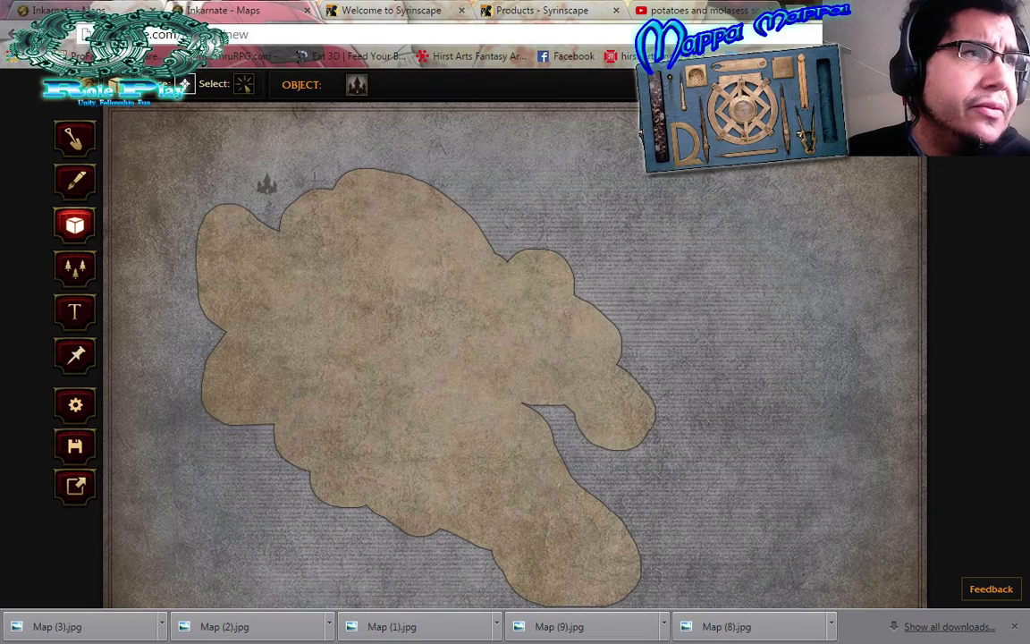
left_click(357, 85)
scroll(394, 268, "down", 3)
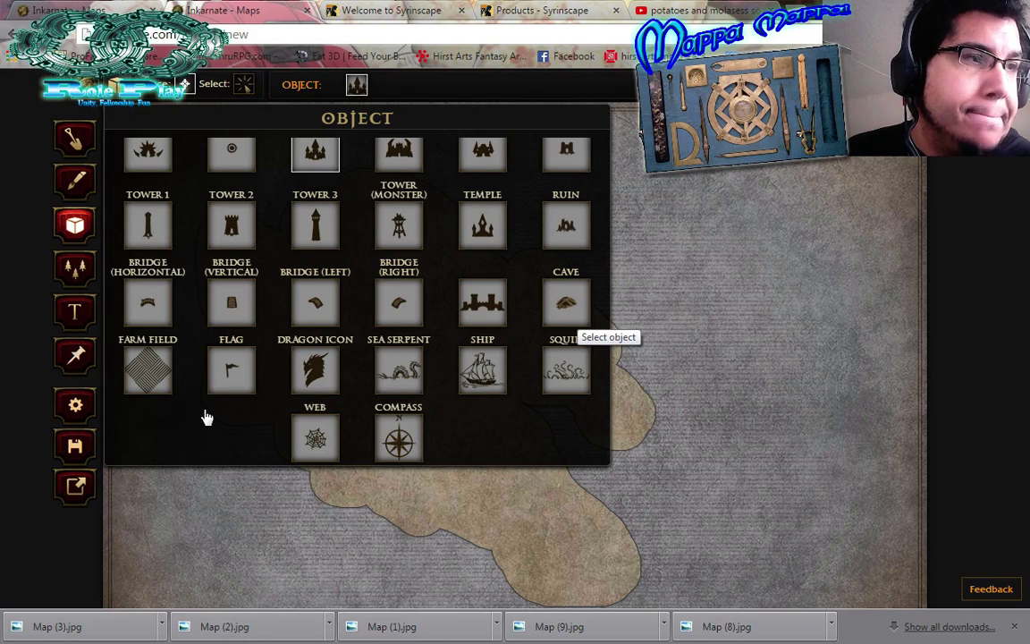
scroll(206, 418, "up", 3)
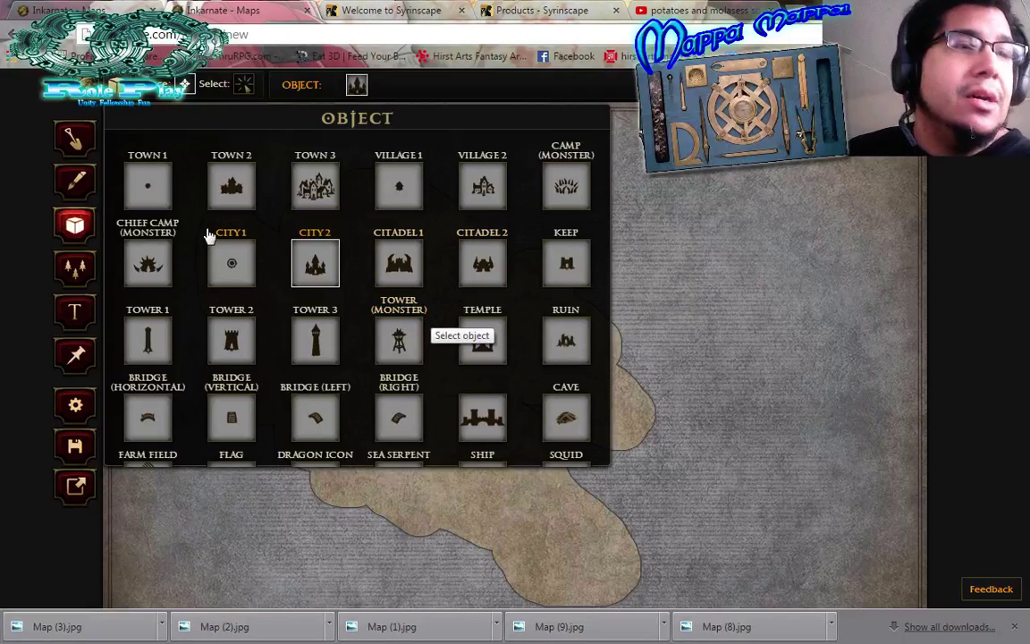
Turn off size randomization for the mountain pattern and set its size to 2
left_click(77, 258)
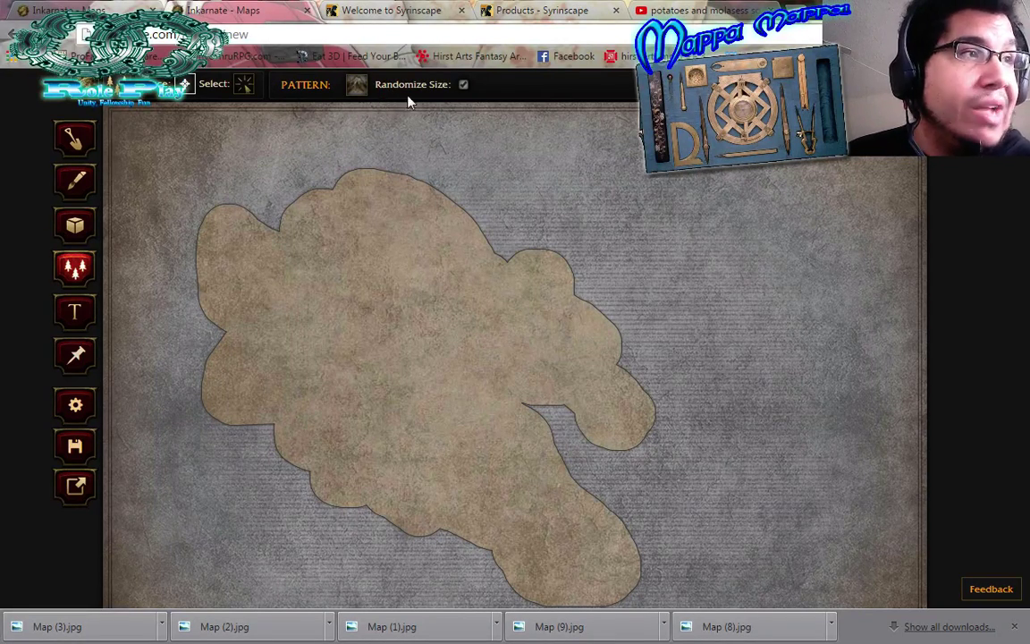
left_click(463, 84)
left_click(515, 85)
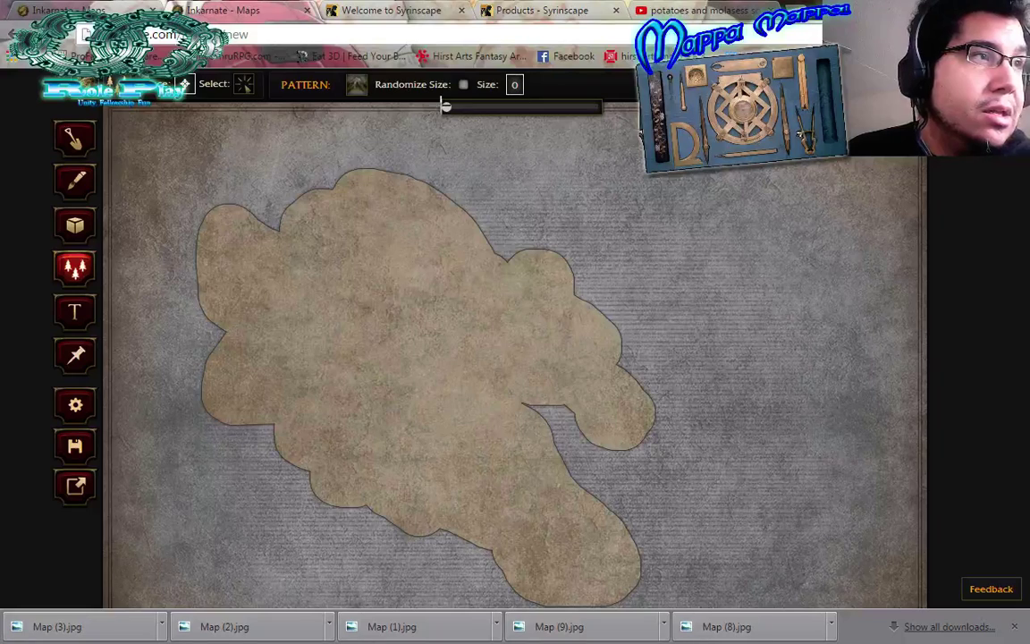
left_click_drag(506, 111, 571, 116)
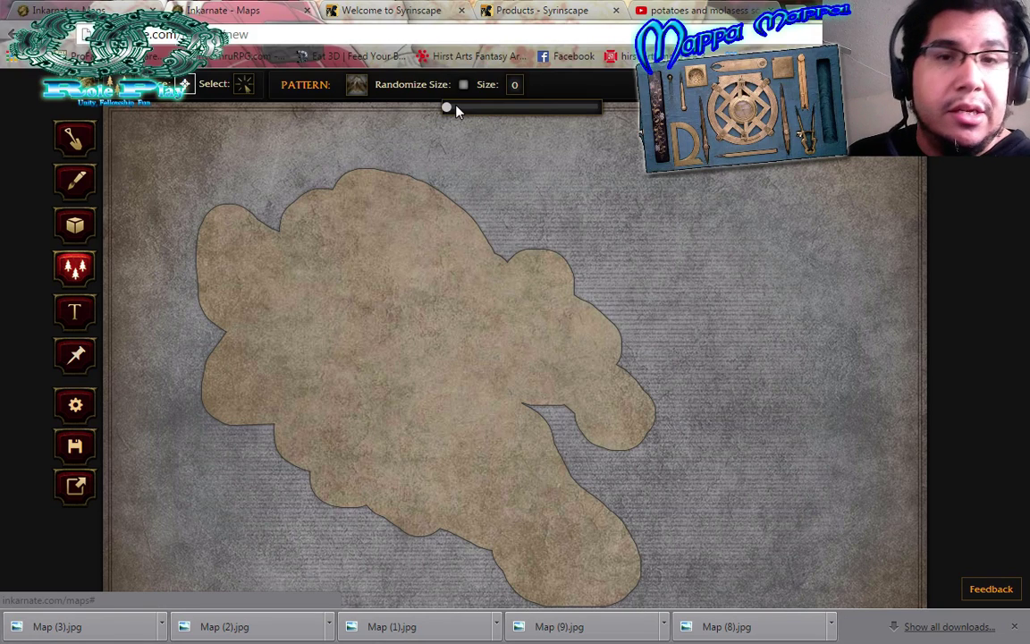
left_click_drag(447, 108, 596, 107)
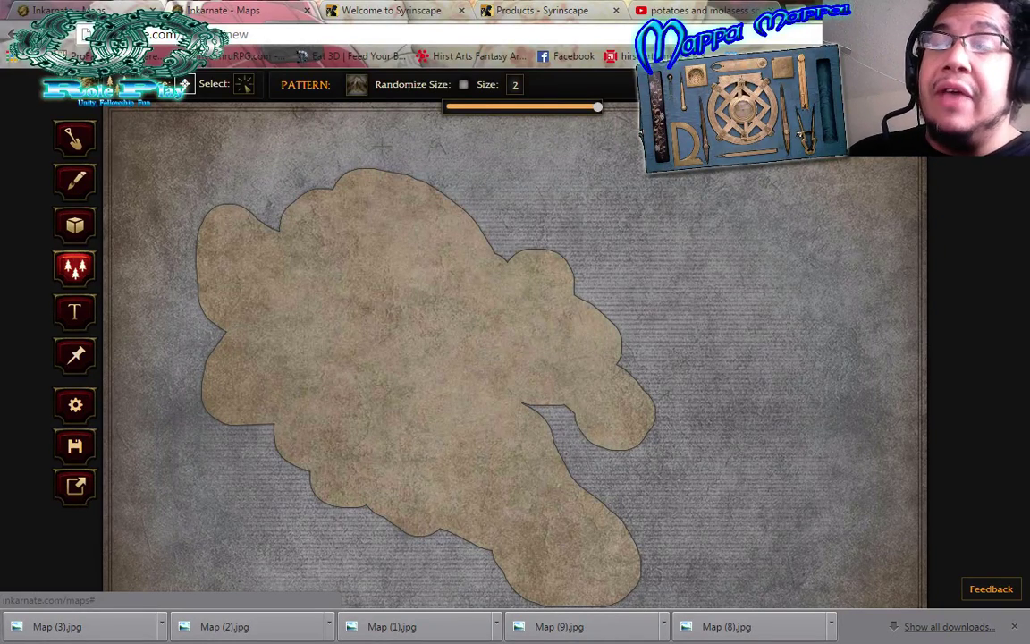
Paint a U-shaped range of large mountains across the landmass, and delete the whole range
left_click(286, 273)
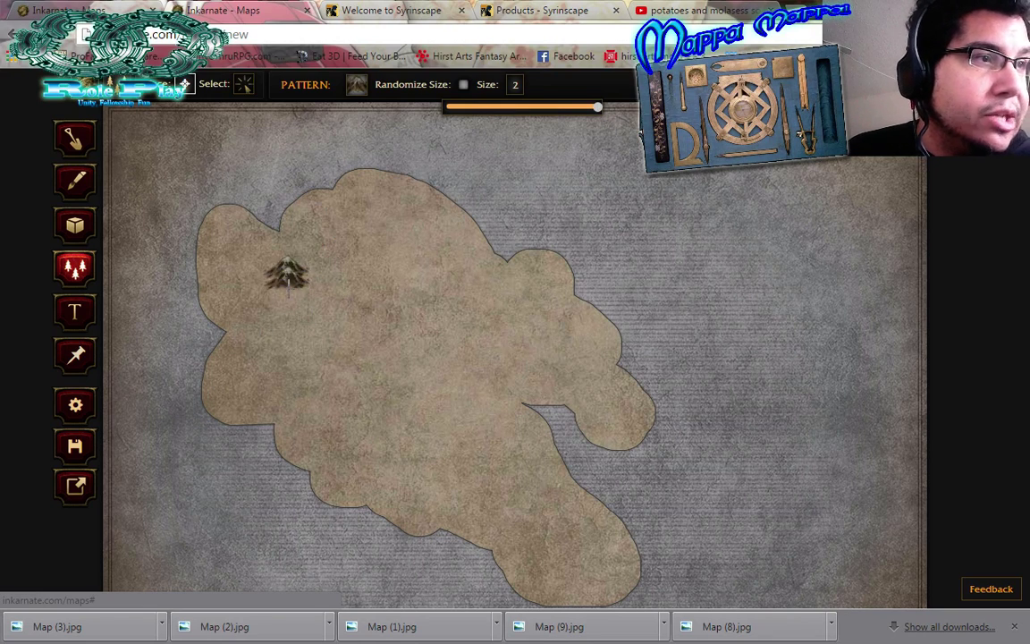
mouse_move(286, 273)
left_mouse_down()
mouse_move(336, 392)
mouse_move(338, 438)
mouse_move(364, 467)
mouse_move(401, 475)
mouse_move(425, 467)
mouse_move(447, 412)
mouse_move(402, 338)
mouse_move(454, 286)
mouse_move(443, 265)
mouse_move(393, 246)
left_mouse_up()
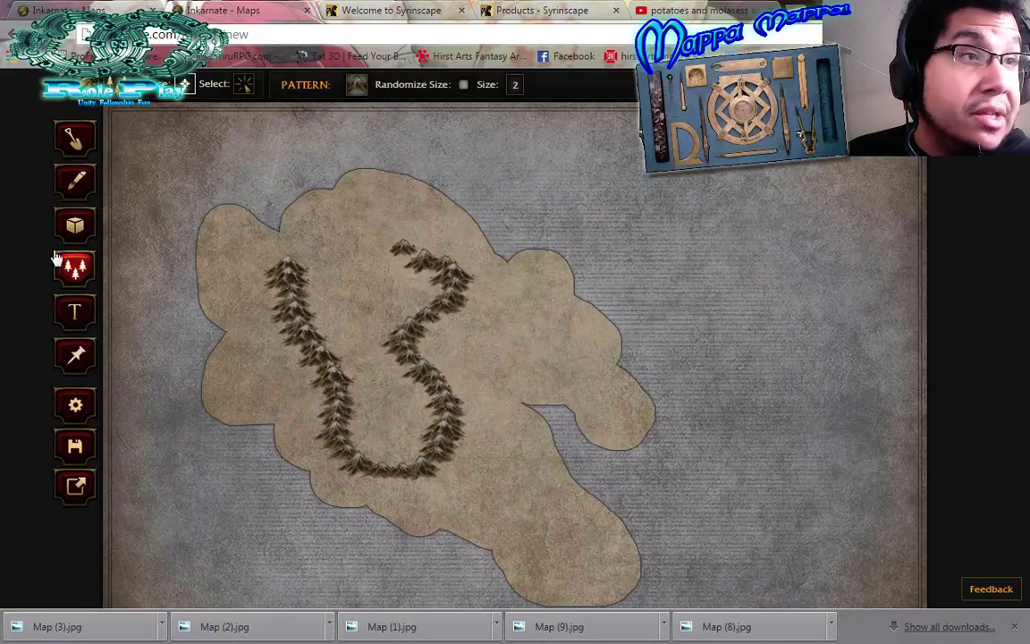
left_click(244, 84)
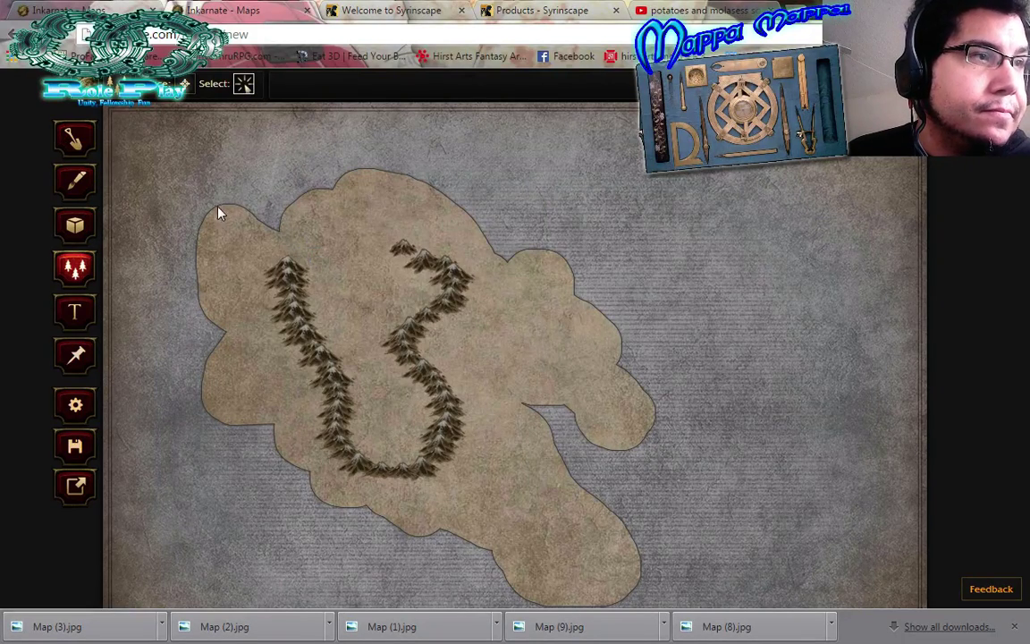
left_click_drag(217, 209, 566, 575)
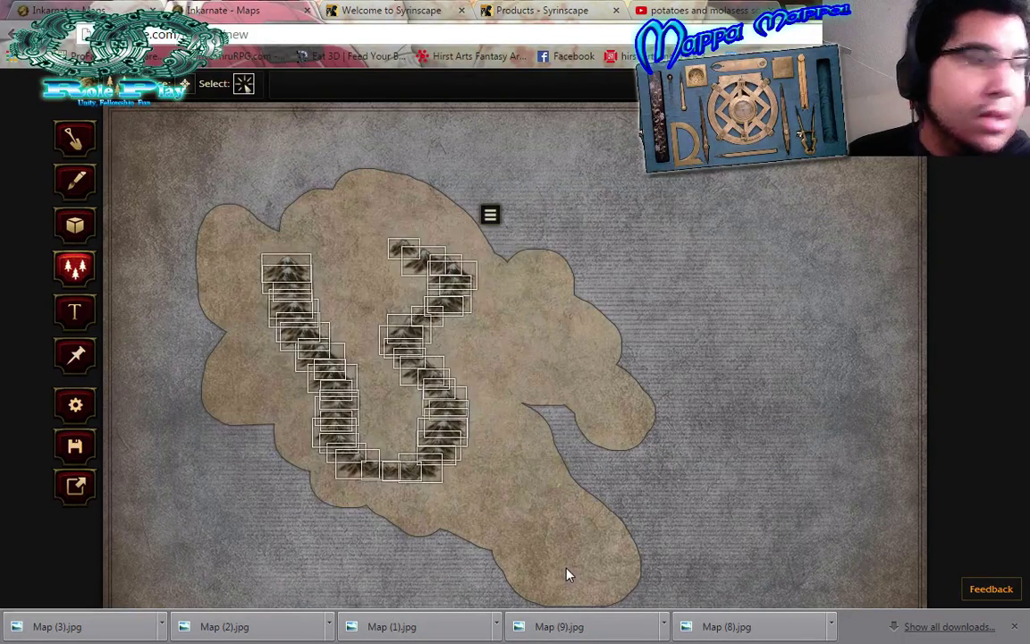
left_click(490, 215)
left_click(535, 248)
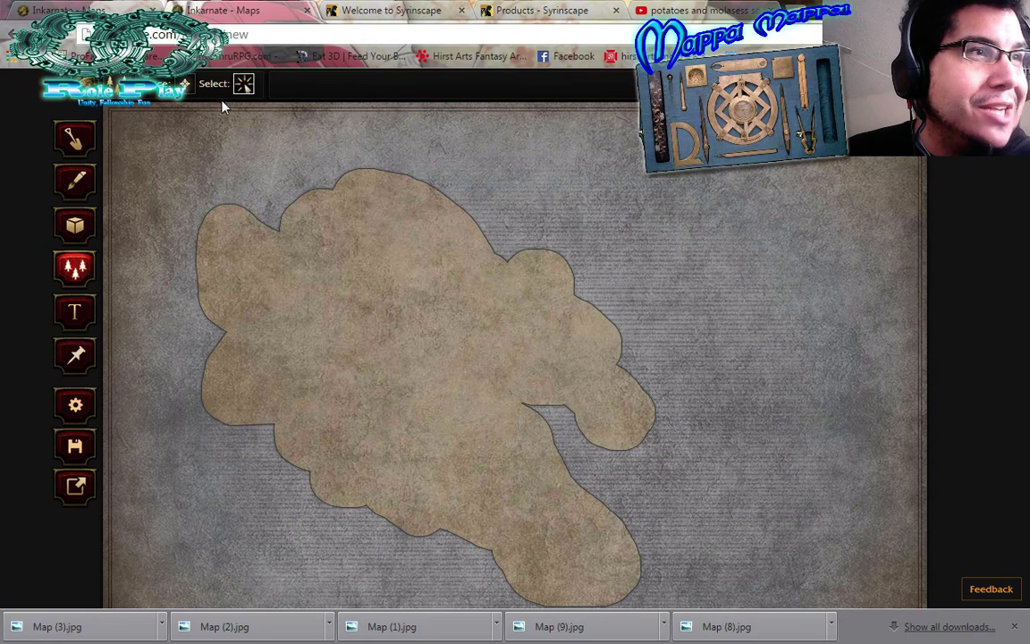
Return to pattern placement and paint a long, looping mountain range at size 0 on the landmass
left_click(184, 90)
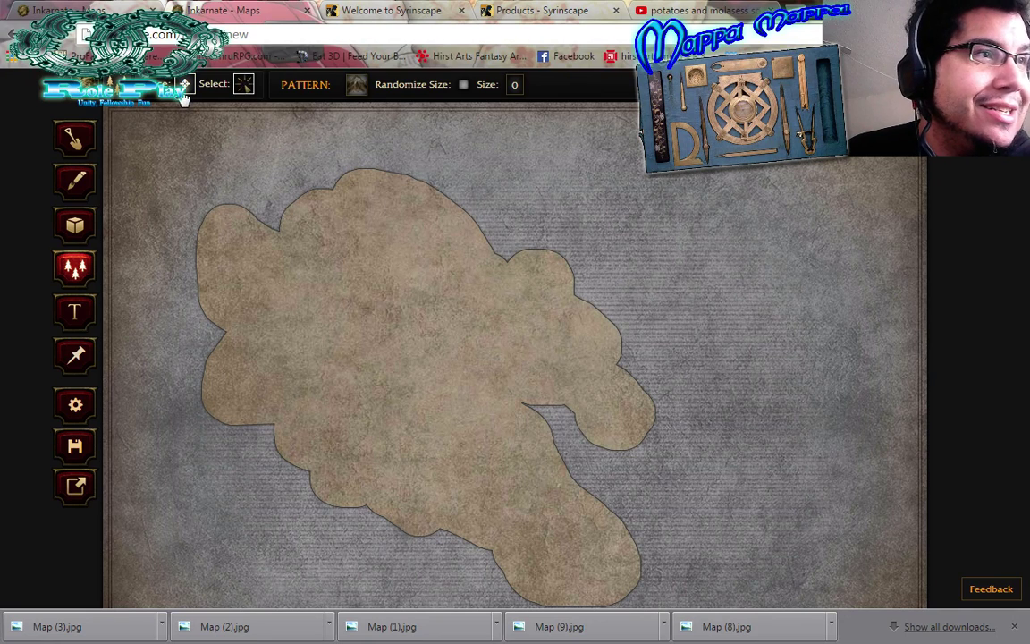
left_click(517, 87)
mouse_move(268, 257)
left_mouse_down()
mouse_move(277, 340)
mouse_move(292, 374)
mouse_move(321, 378)
mouse_move(380, 336)
mouse_move(406, 331)
mouse_move(423, 355)
mouse_move(410, 387)
mouse_move(330, 418)
mouse_move(368, 457)
mouse_move(407, 459)
mouse_move(434, 446)
mouse_move(473, 387)
mouse_move(466, 295)
mouse_move(440, 283)
mouse_move(368, 283)
mouse_move(352, 257)
mouse_move(384, 222)
mouse_move(368, 210)
mouse_move(335, 213)
mouse_move(317, 229)
mouse_move(312, 259)
mouse_move(334, 286)
mouse_move(320, 331)
mouse_move(349, 318)
mouse_move(345, 288)
left_mouse_up()
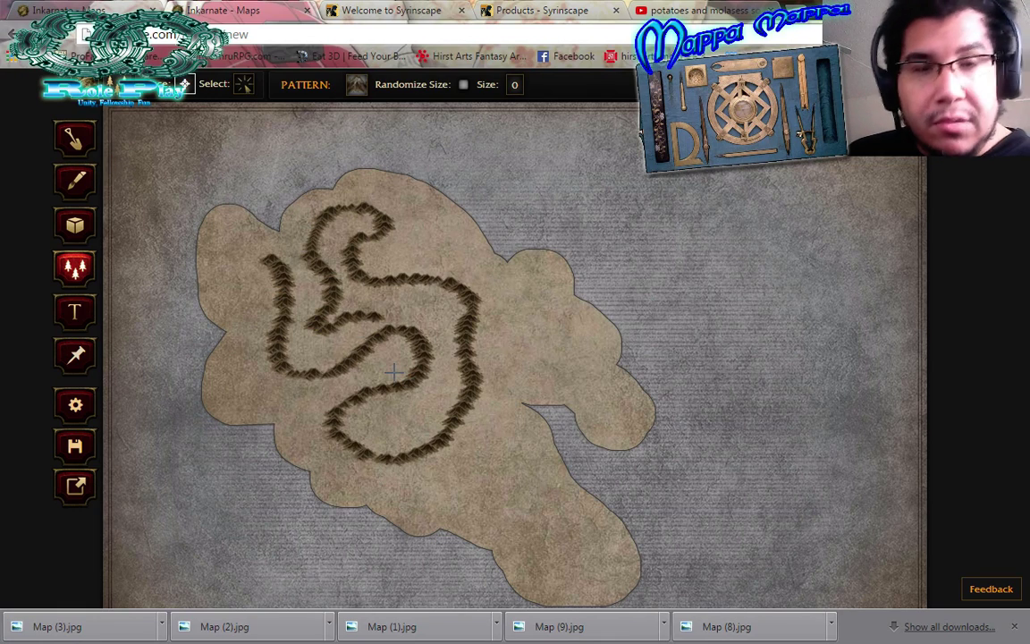
Select all the small mountains of the looping range and delete them
left_click(243, 89)
left_click_drag(223, 168, 572, 530)
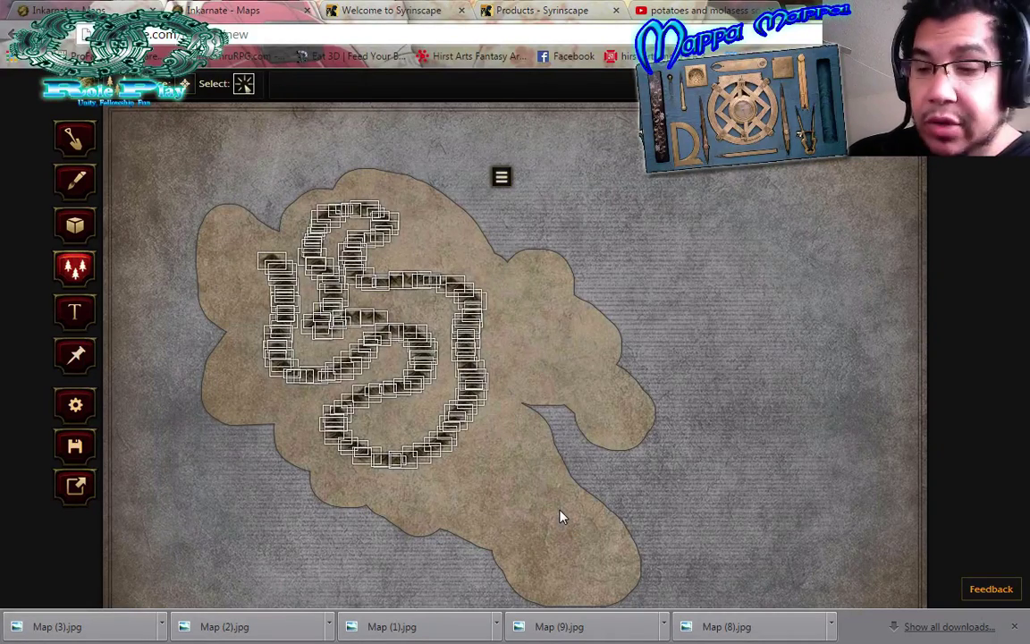
left_click(501, 177)
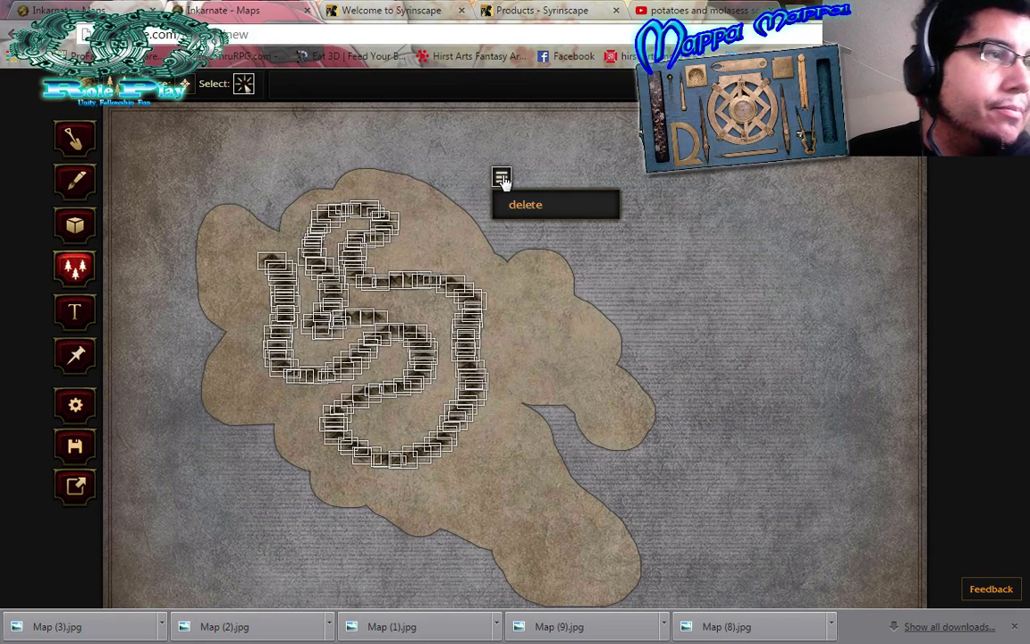
left_click(521, 210)
Set the mountain pattern size to 1 and paint a winding U-shaped range across the landmass
left_click(184, 85)
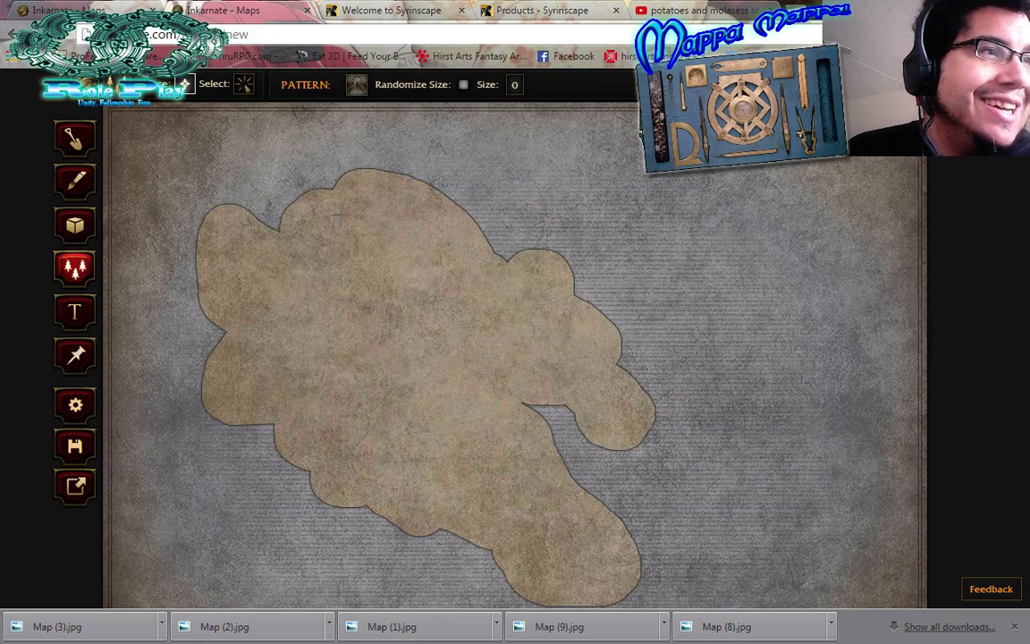
left_click(515, 85)
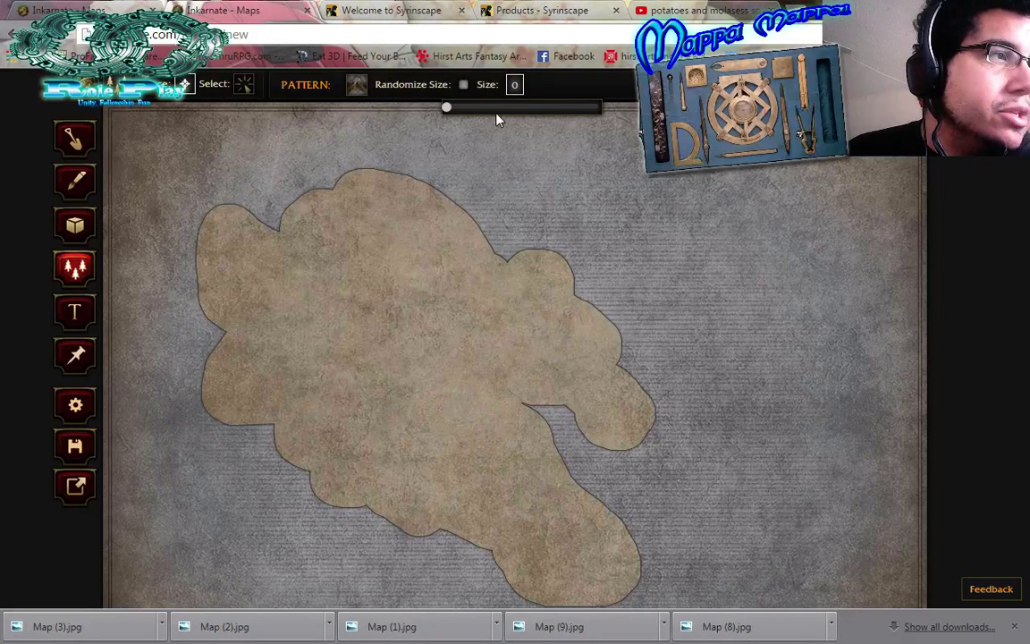
left_click_drag(446, 107, 522, 107)
mouse_move(286, 275)
left_mouse_down()
mouse_move(268, 342)
mouse_move(284, 378)
mouse_move(334, 419)
mouse_move(357, 464)
mouse_move(391, 461)
mouse_move(412, 432)
mouse_move(416, 399)
mouse_move(461, 358)
mouse_move(430, 301)
mouse_move(460, 264)
left_mouse_up()
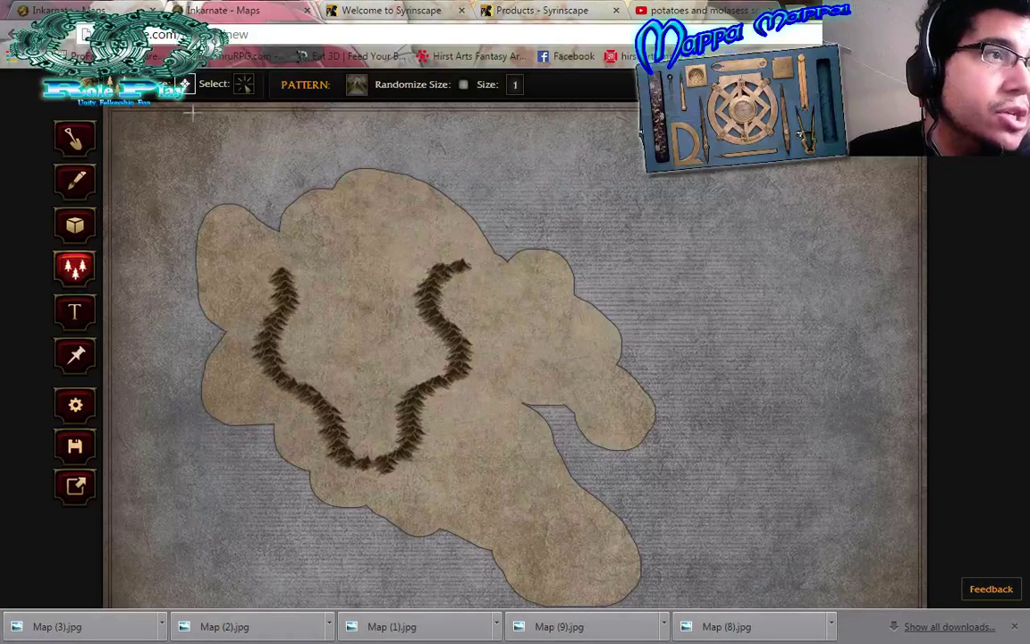
Delete the entire size 1 mountain range and switch back to placing patterns
left_click(244, 84)
left_click_drag(257, 138, 592, 554)
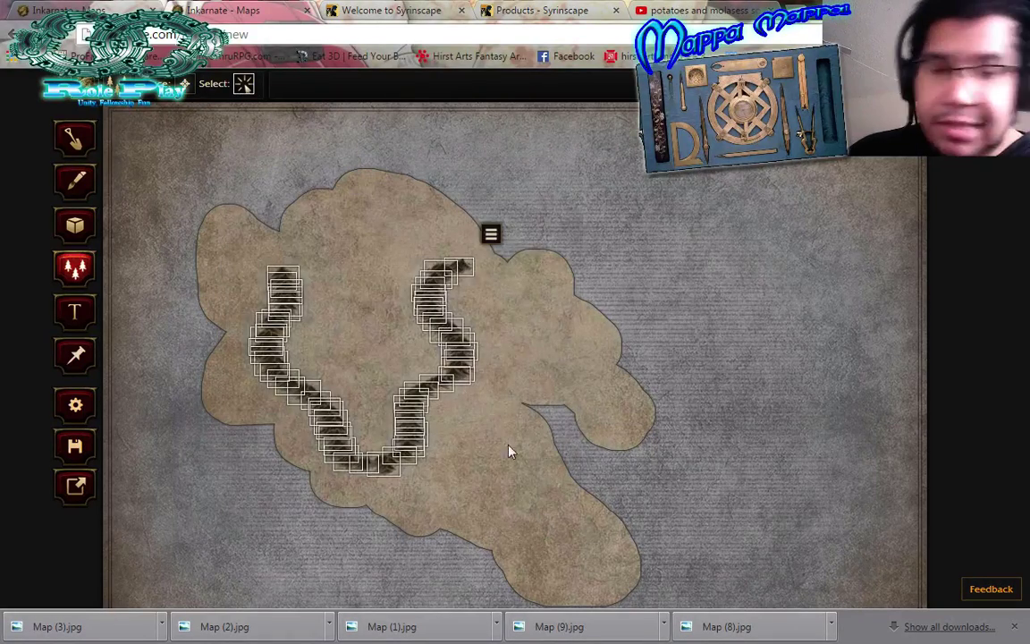
left_click(491, 234)
left_click(499, 260)
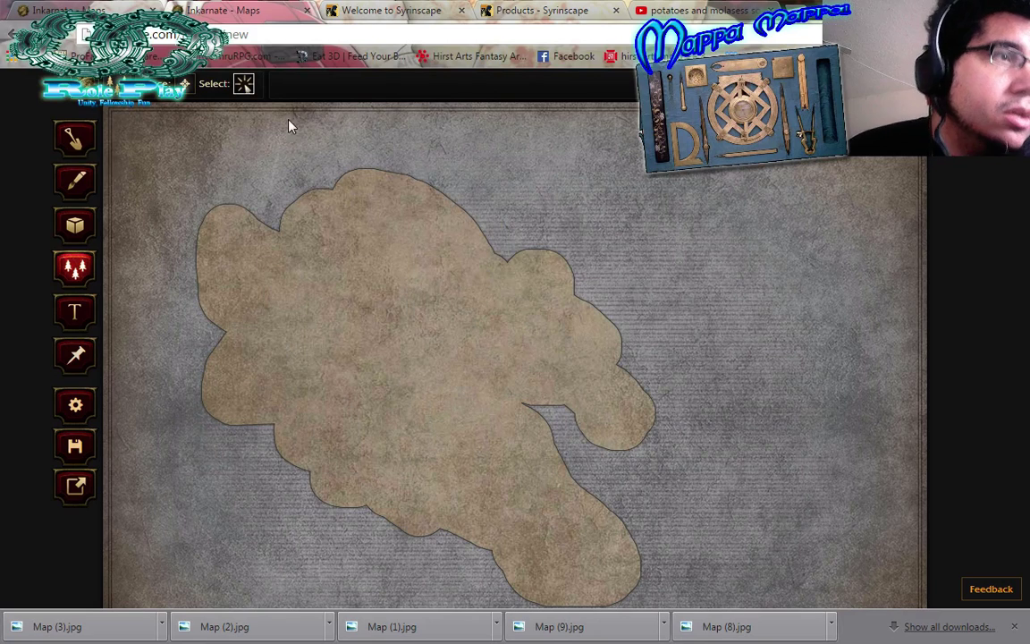
left_click(186, 83)
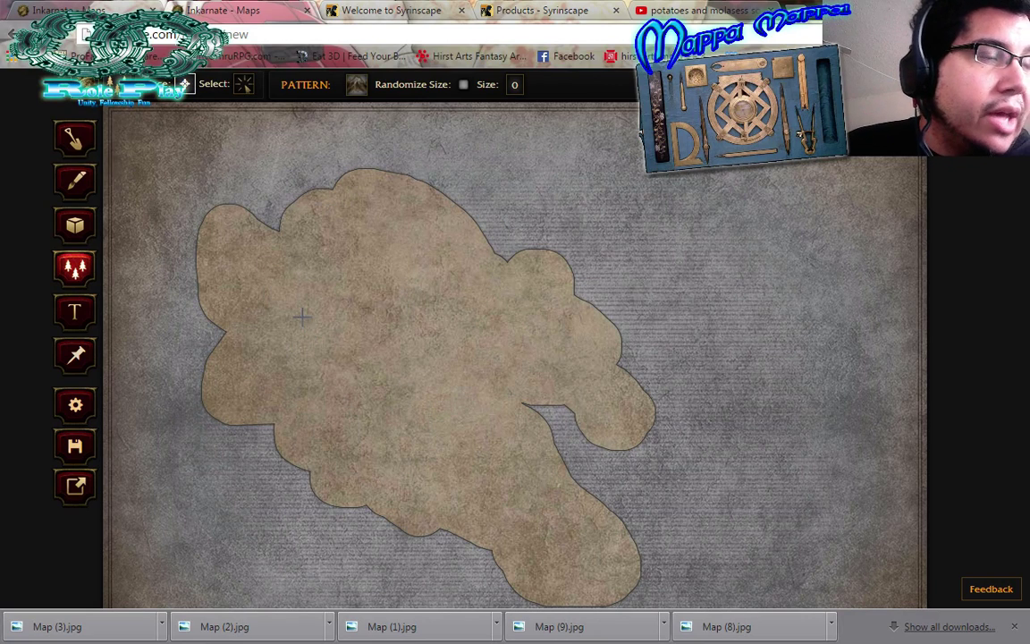
Paint a small mountain ring at size 0 in the landmass's northwest and an adjoining ring at size 1 to its east
left_click(296, 290)
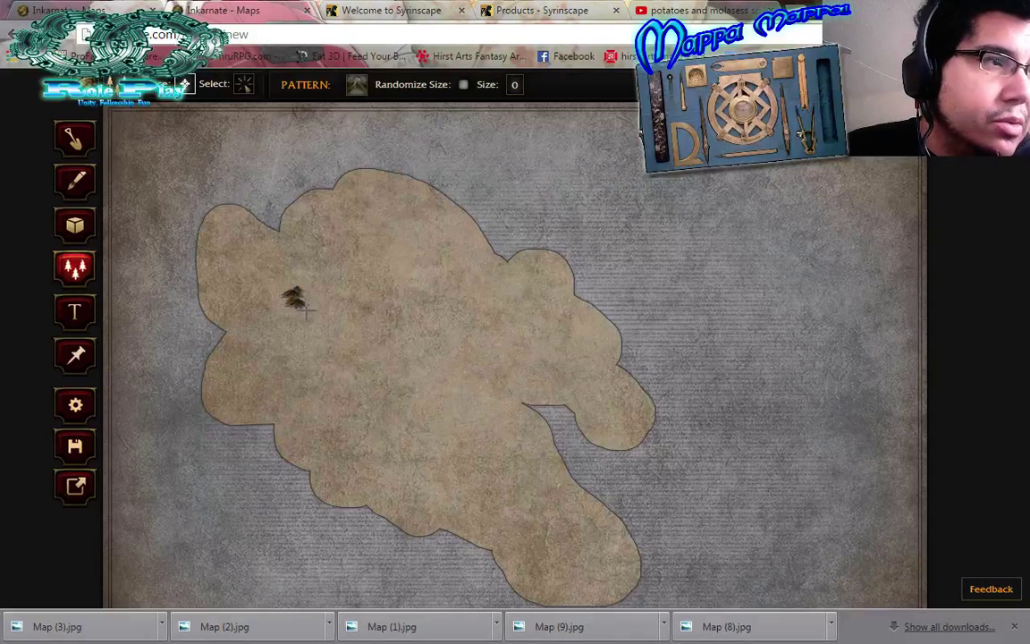
left_click(300, 292)
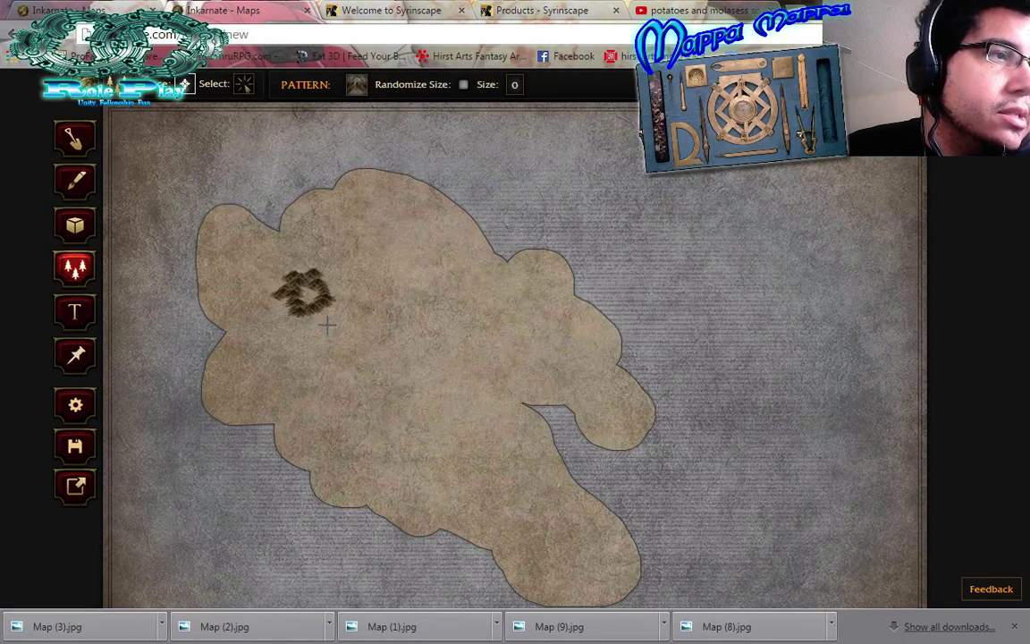
mouse_move(515, 89)
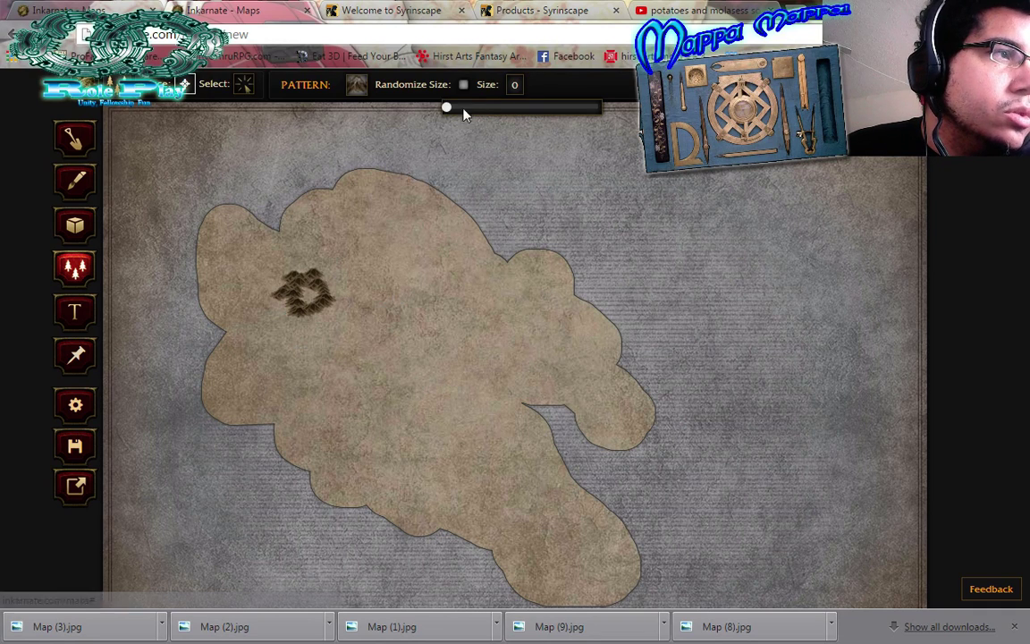
left_click_drag(464, 108, 521, 108)
mouse_move(338, 285)
left_mouse_down()
mouse_move(308, 277)
mouse_move(355, 257)
mouse_move(375, 272)
mouse_move(364, 295)
mouse_move(299, 259)
mouse_move(317, 275)
mouse_move(377, 289)
left_mouse_up()
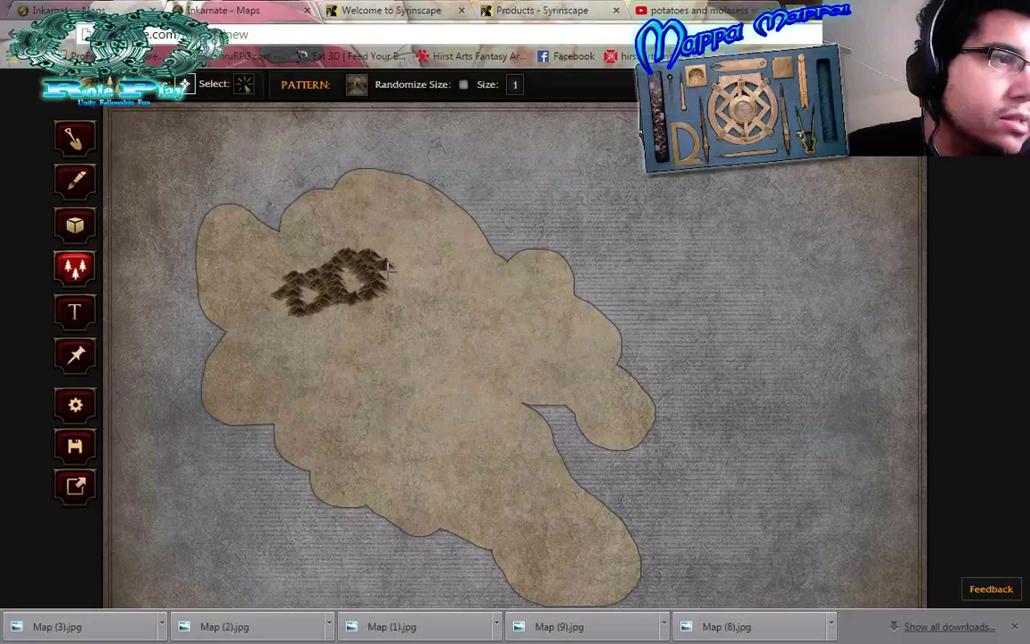
Thicken both mountain rings with size 0 peaks, and extend a size 1 range from them down the western side to the southwest coast
left_click(515, 85)
left_click(482, 109)
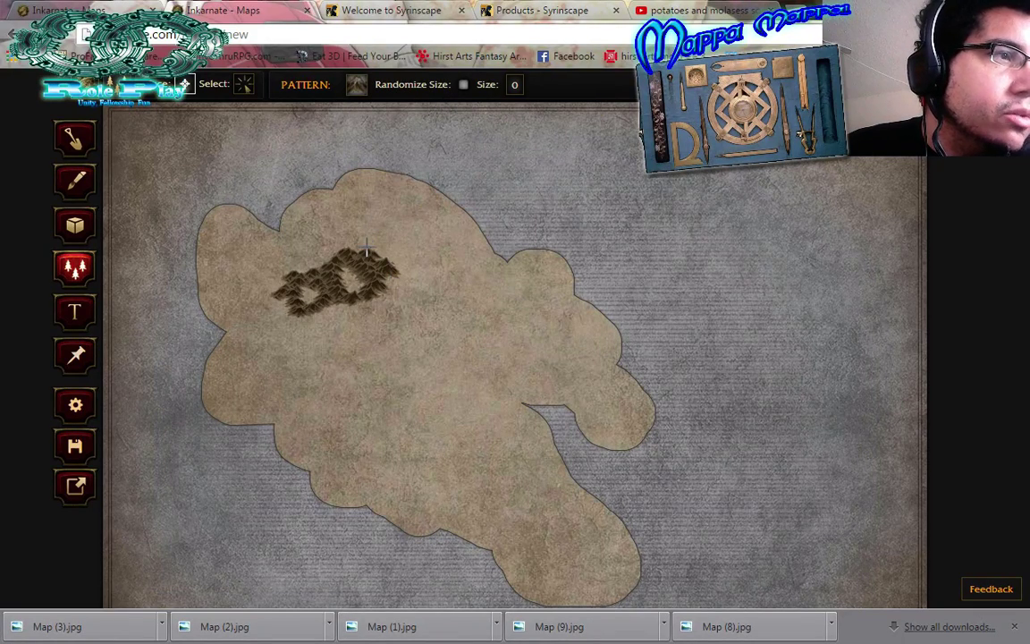
mouse_move(341, 253)
left_mouse_down()
mouse_move(282, 287)
mouse_move(287, 310)
mouse_move(279, 284)
mouse_move(288, 276)
mouse_move(284, 307)
mouse_move(298, 324)
mouse_move(313, 316)
mouse_move(290, 316)
mouse_move(299, 331)
mouse_move(334, 301)
mouse_move(327, 323)
mouse_move(395, 284)
mouse_move(332, 324)
left_mouse_up()
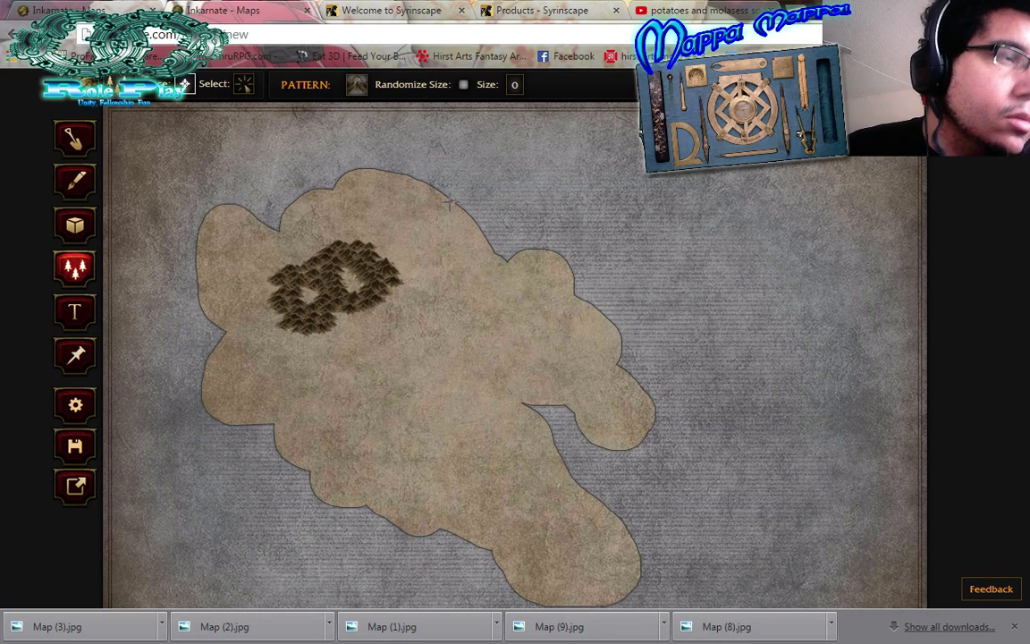
left_click(514, 84)
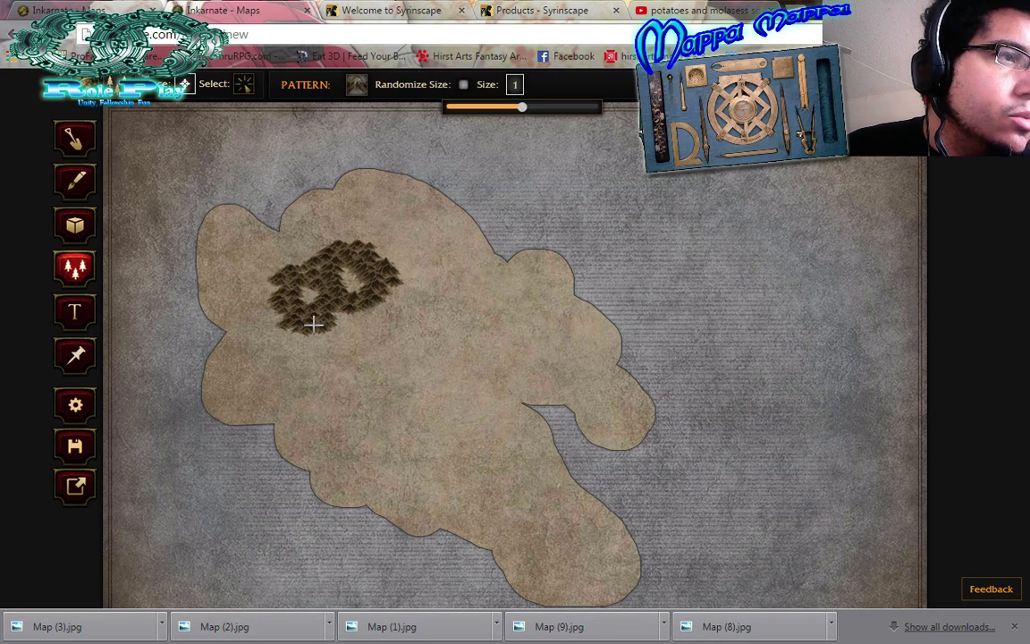
mouse_move(313, 325)
left_mouse_down()
mouse_move(279, 361)
mouse_move(286, 417)
mouse_move(326, 485)
left_mouse_up()
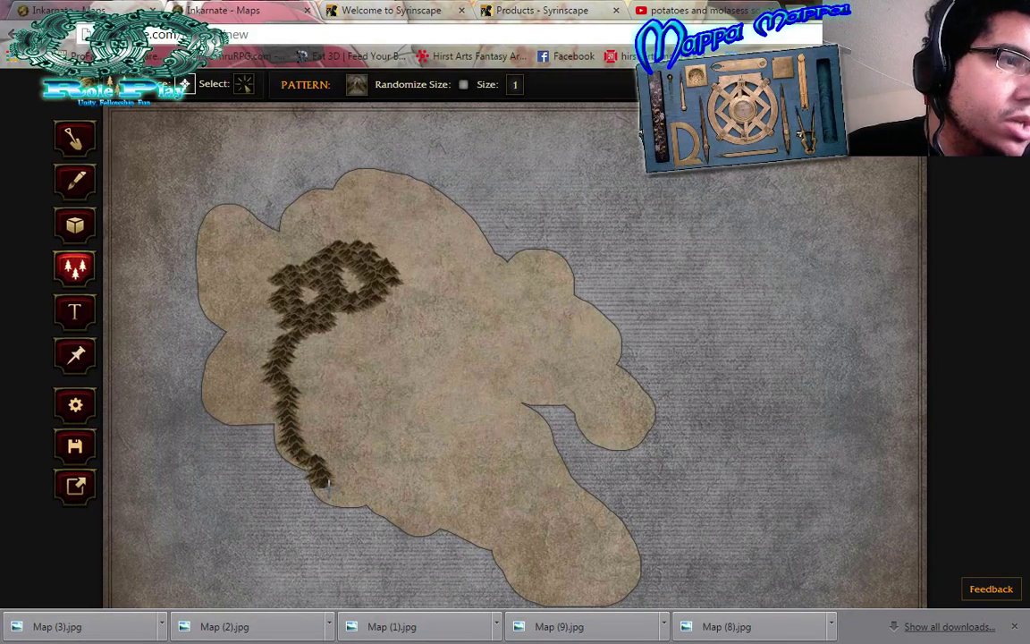
Turn on randomized pattern size and continue the mountains along the south coast, with a branch running northeast to the inlet
left_click(463, 84)
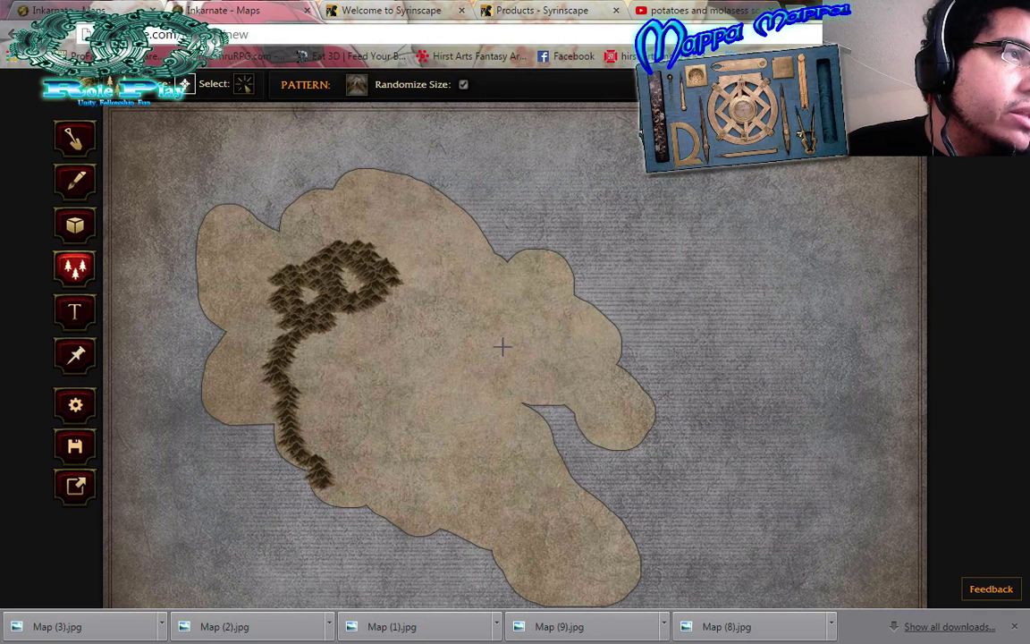
mouse_move(320, 484)
left_mouse_down()
mouse_move(503, 535)
mouse_move(545, 574)
left_mouse_up()
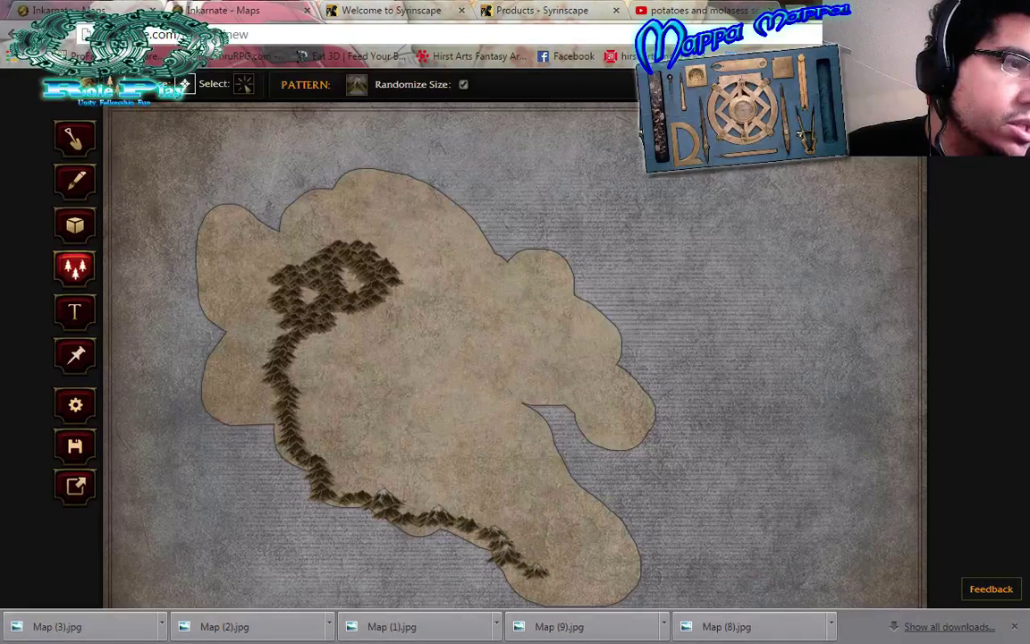
mouse_move(432, 505)
left_mouse_down()
mouse_move(513, 507)
mouse_move(554, 458)
left_mouse_up()
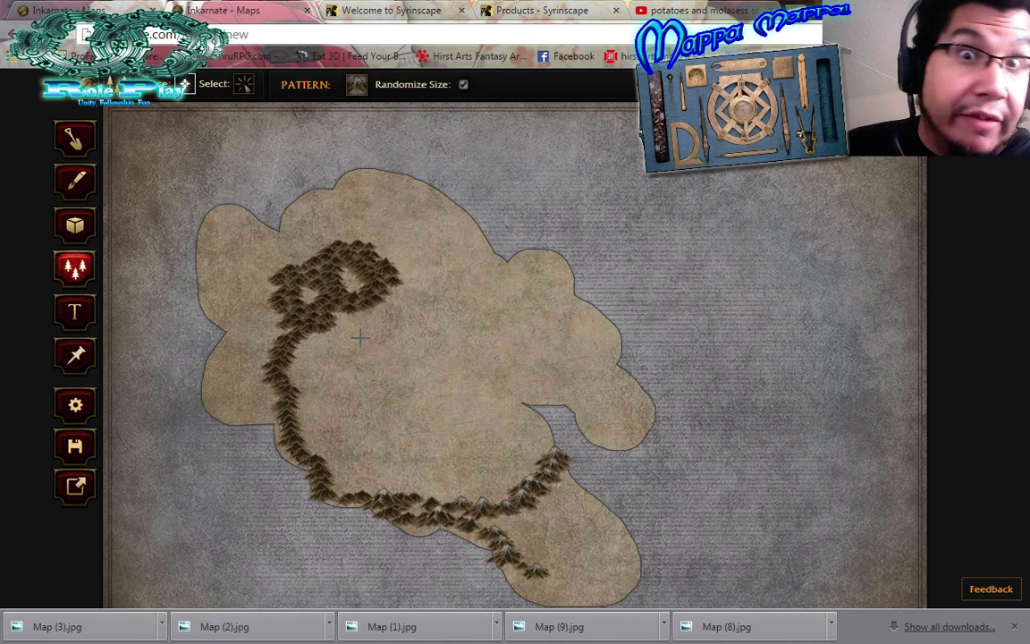
Paint the Lava texture into the two open craters inside the northwestern mountain rings
left_click(74, 181)
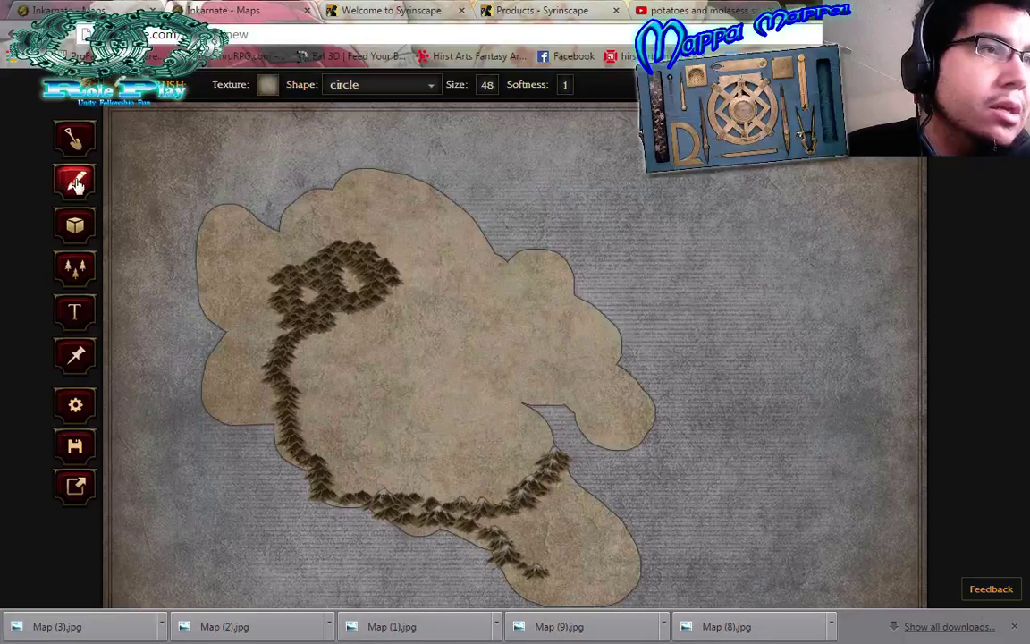
left_click(272, 93)
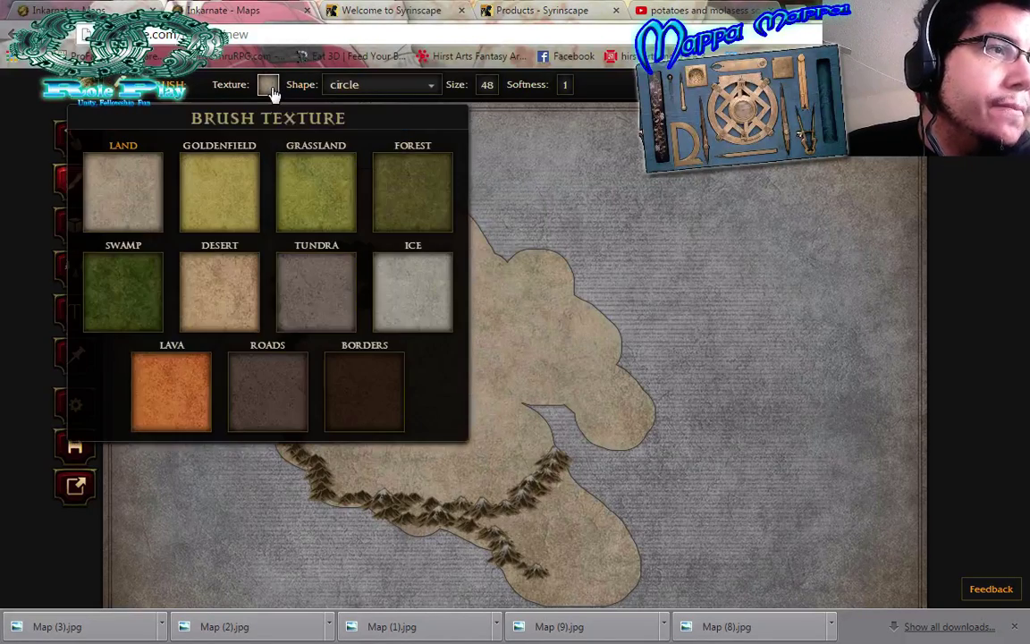
left_click(177, 387)
left_click(306, 297)
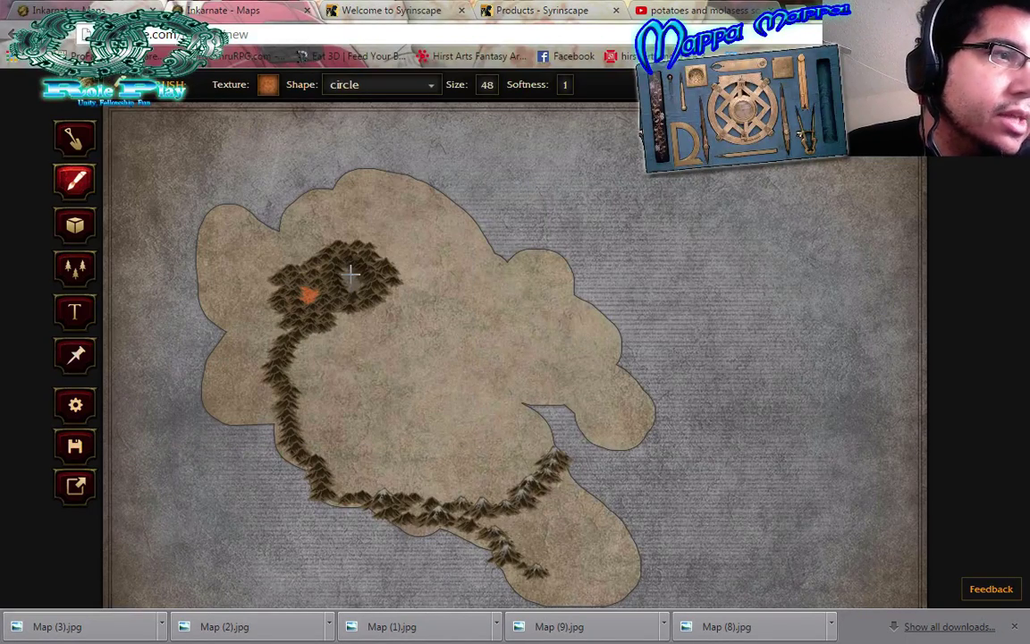
left_click(351, 279)
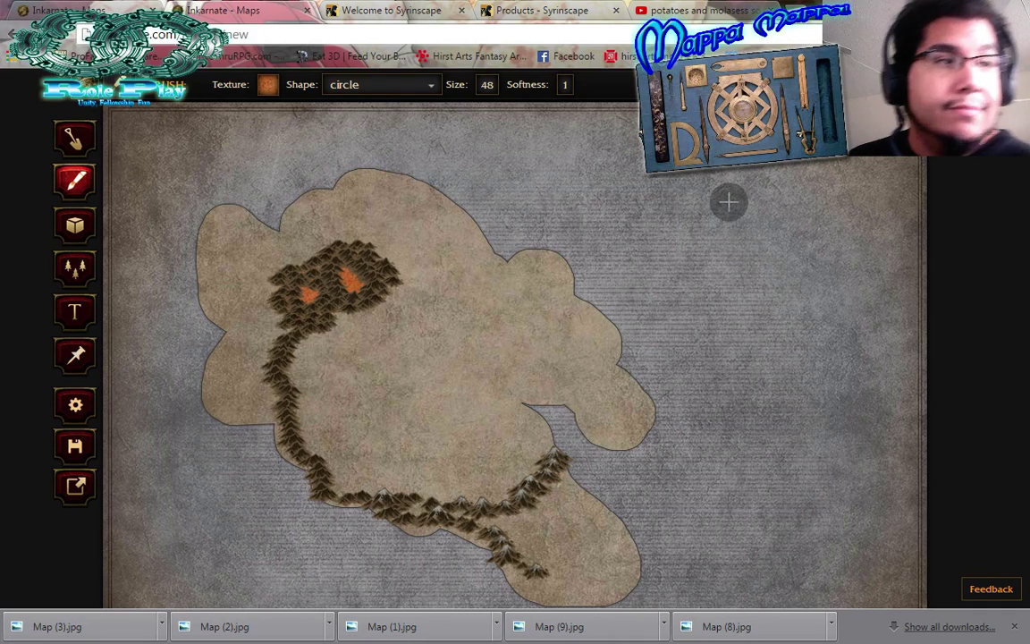
Paint the Swamp texture over and around the northwestern mountain rings
left_click(79, 172)
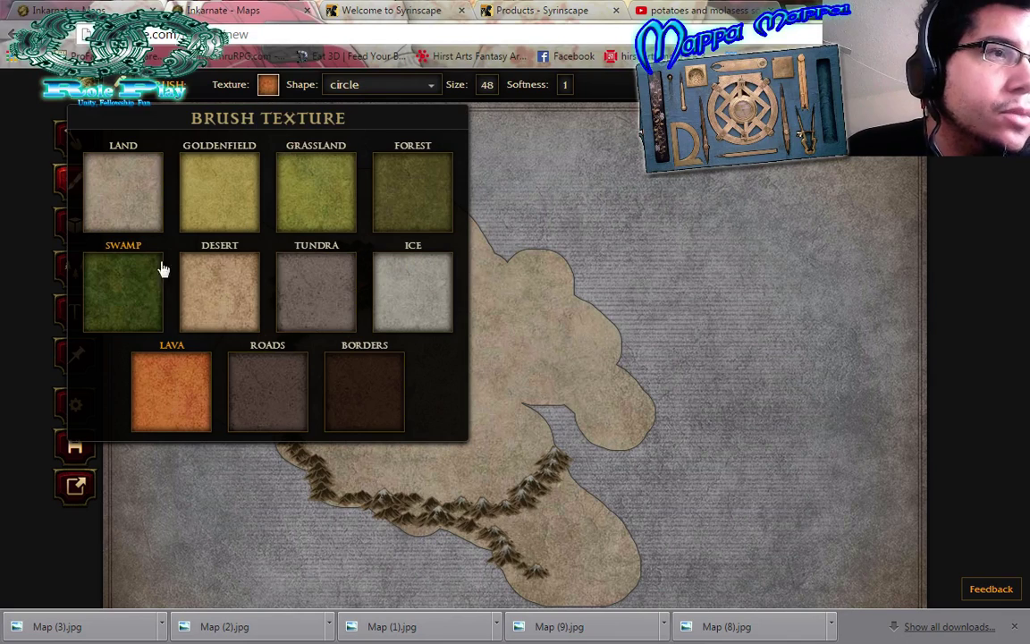
left_click(122, 292)
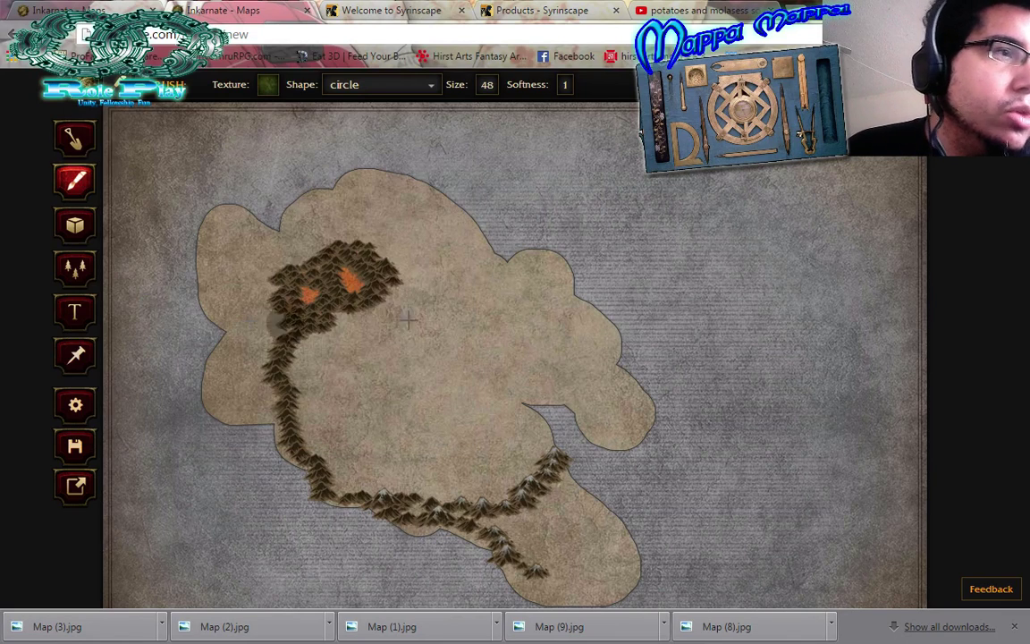
mouse_move(329, 260)
left_mouse_down()
mouse_move(358, 302)
mouse_move(381, 287)
mouse_move(373, 265)
mouse_move(341, 266)
mouse_move(317, 292)
mouse_move(304, 282)
mouse_move(287, 299)
mouse_move(303, 314)
mouse_move(326, 310)
left_mouse_up()
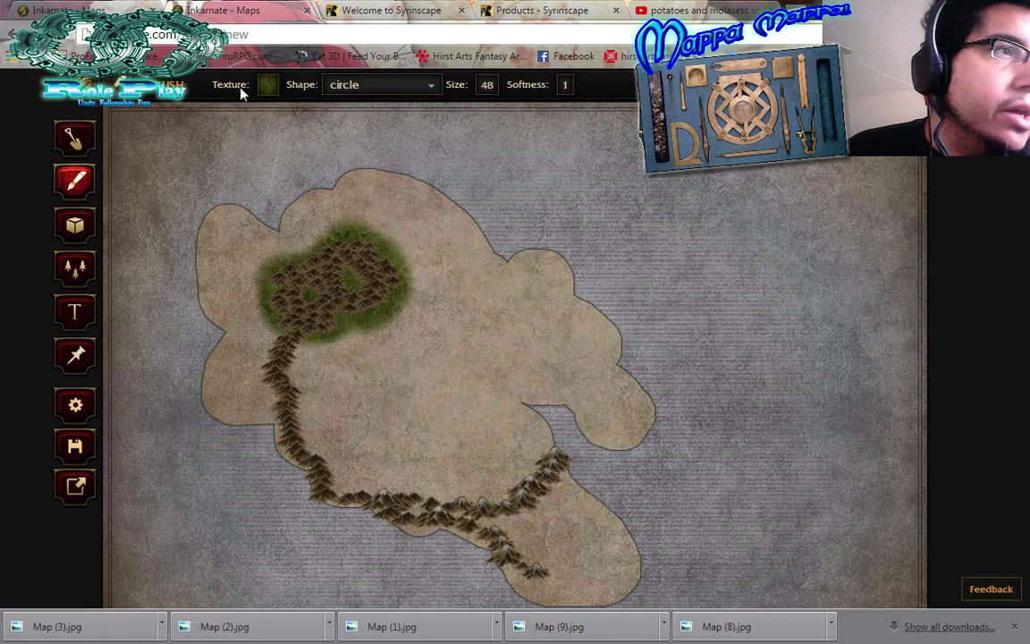
Paint the Forest texture around the swamp and along the inland side of the western and southern mountain ranges
left_click(266, 85)
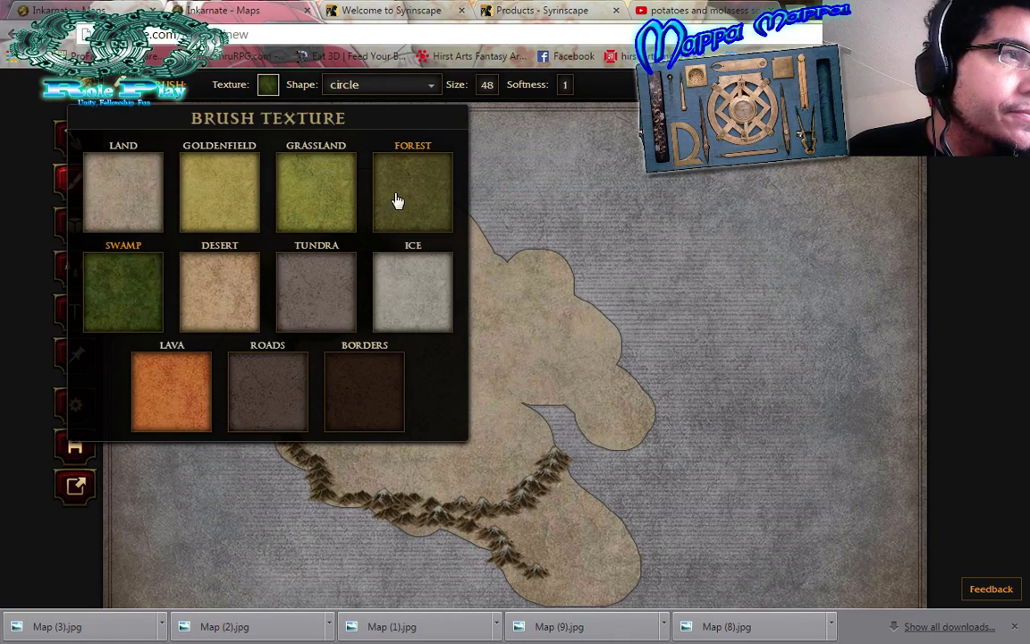
left_click(398, 200)
mouse_move(370, 265)
left_mouse_down()
mouse_move(410, 289)
mouse_move(426, 243)
mouse_move(308, 179)
mouse_move(320, 209)
mouse_move(253, 245)
mouse_move(239, 289)
mouse_move(246, 332)
mouse_move(288, 356)
mouse_move(285, 322)
mouse_move(292, 400)
mouse_move(309, 412)
mouse_move(356, 361)
mouse_move(312, 408)
mouse_move(280, 384)
mouse_move(192, 367)
mouse_move(246, 398)
mouse_move(316, 409)
mouse_move(333, 400)
mouse_move(334, 471)
mouse_move(410, 416)
mouse_move(396, 492)
mouse_move(501, 490)
mouse_move(458, 492)
mouse_move(375, 356)
mouse_move(451, 315)
mouse_move(440, 240)
mouse_move(450, 187)
mouse_move(474, 244)
mouse_move(421, 206)
left_mouse_up()
Cover the remaining bare land in the centre, east, southeast and along the western and northern coasts with the Grassland texture
left_click(268, 86)
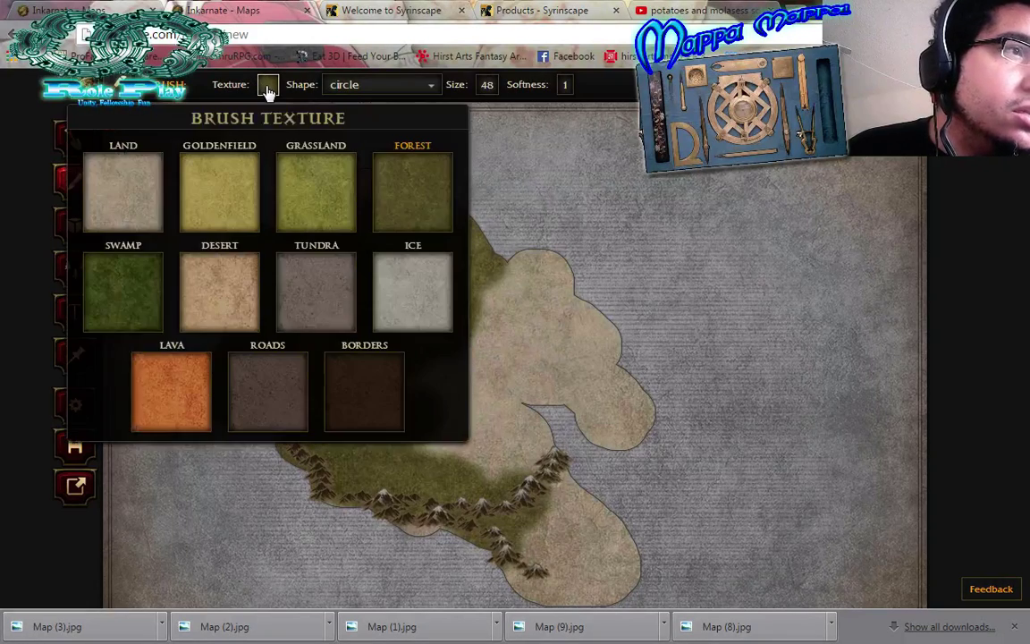
left_click(334, 189)
mouse_move(380, 353)
left_mouse_down()
mouse_move(408, 358)
mouse_move(400, 420)
mouse_move(504, 441)
mouse_move(522, 429)
mouse_move(507, 403)
mouse_move(478, 386)
mouse_move(510, 315)
mouse_move(604, 361)
mouse_move(559, 315)
mouse_move(432, 368)
mouse_move(543, 361)
mouse_move(583, 338)
mouse_move(559, 333)
mouse_move(582, 409)
mouse_move(555, 398)
mouse_move(625, 436)
mouse_move(587, 406)
mouse_move(503, 451)
mouse_move(571, 493)
mouse_move(623, 552)
mouse_move(559, 600)
mouse_move(534, 591)
mouse_move(566, 547)
mouse_move(555, 538)
mouse_move(544, 551)
mouse_move(608, 517)
mouse_move(600, 505)
mouse_move(542, 557)
mouse_move(623, 551)
mouse_move(594, 480)
left_mouse_up()
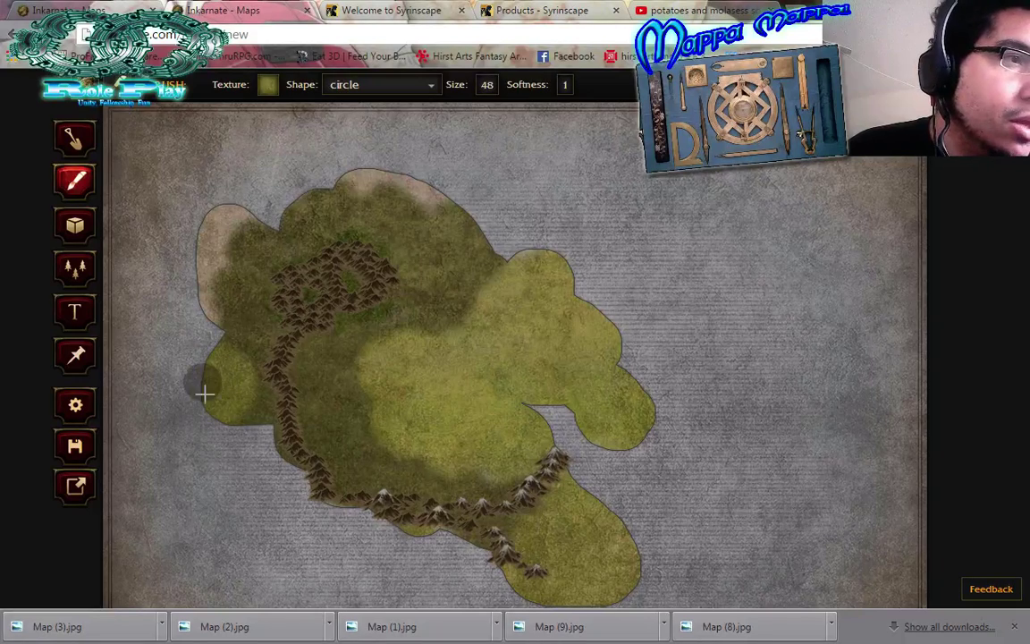
mouse_move(172, 221)
left_mouse_down()
mouse_move(205, 237)
mouse_move(211, 213)
mouse_move(218, 231)
mouse_move(242, 213)
mouse_move(218, 229)
mouse_move(186, 339)
mouse_move(219, 224)
mouse_move(265, 194)
mouse_move(224, 267)
mouse_move(242, 230)
mouse_move(359, 176)
mouse_move(439, 186)
mouse_move(471, 220)
mouse_move(496, 261)
left_mouse_up()
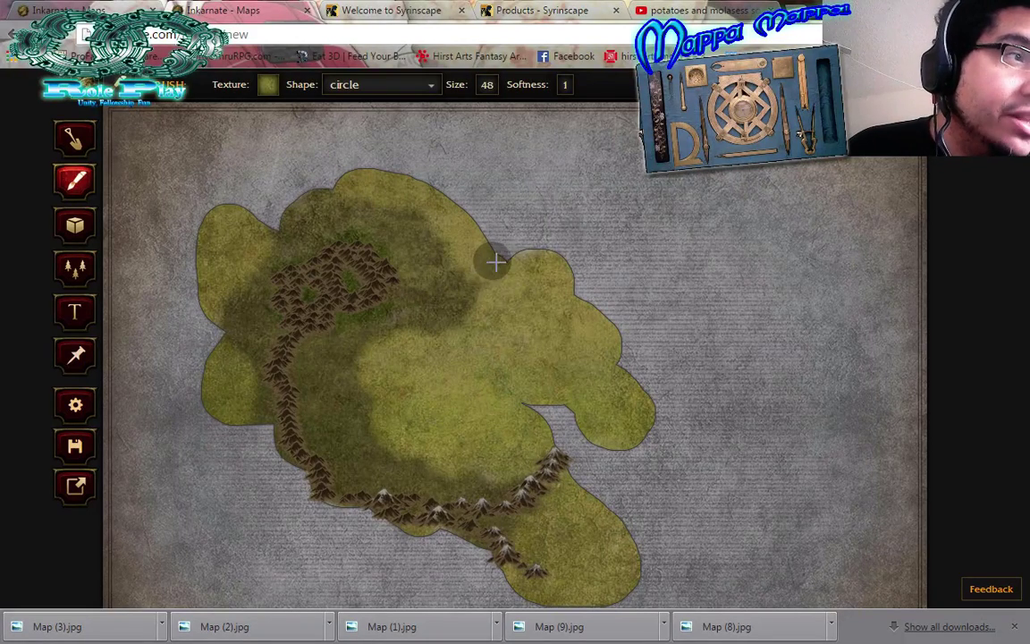
Paint the Goldenfield texture over the eastern land, the southeastern peninsula and the western coastal lobes
left_click(268, 86)
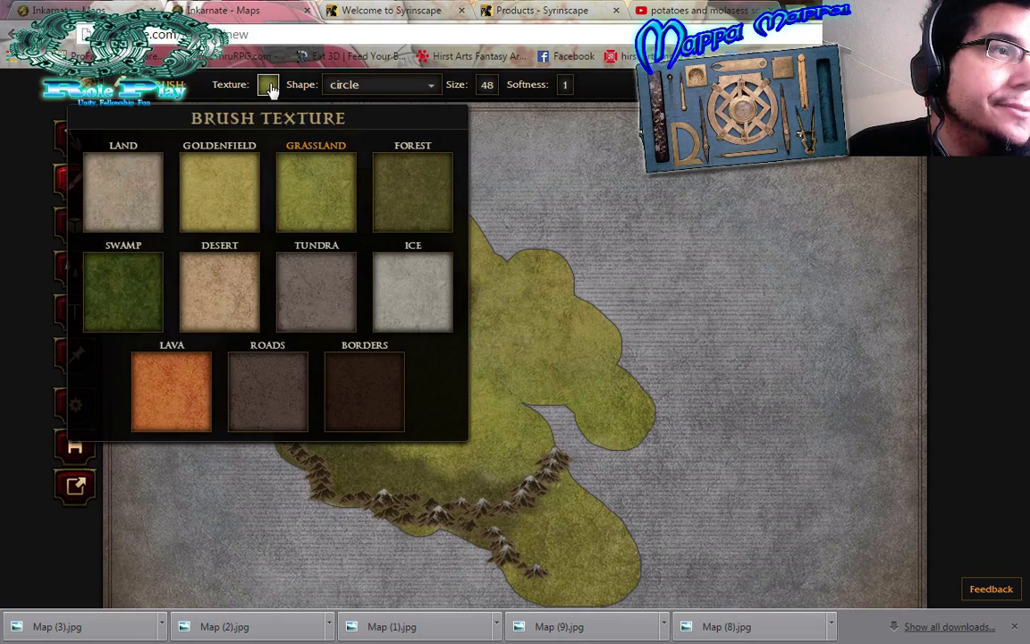
left_click(233, 153)
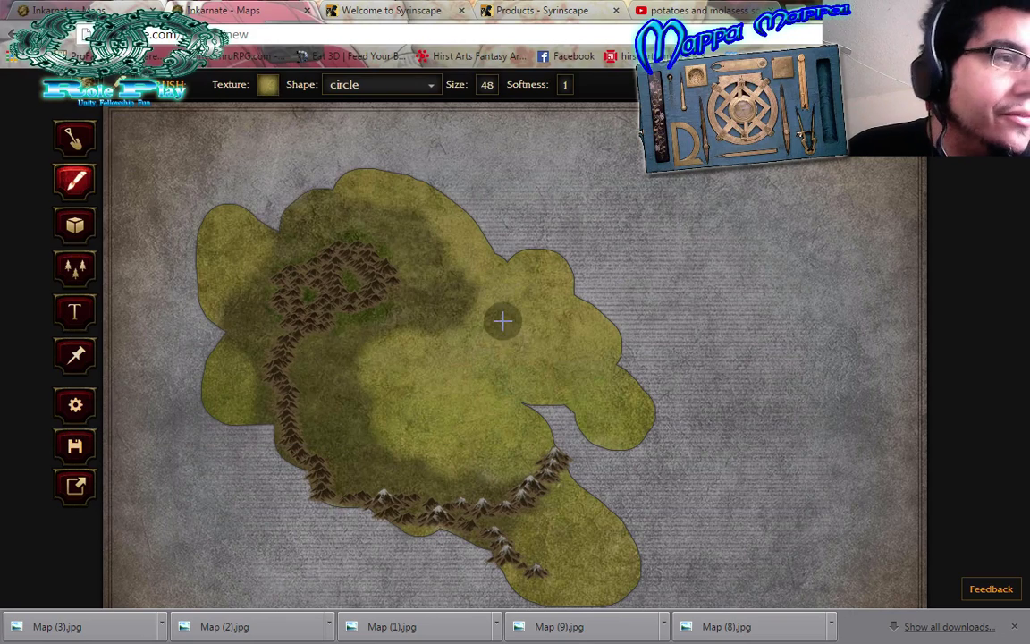
mouse_move(500, 317)
left_mouse_down()
mouse_move(518, 344)
mouse_move(506, 367)
mouse_move(446, 285)
mouse_move(568, 366)
mouse_move(554, 237)
mouse_move(535, 266)
mouse_move(593, 330)
mouse_move(601, 415)
mouse_move(565, 411)
mouse_move(470, 362)
mouse_move(596, 481)
mouse_move(546, 501)
mouse_move(527, 536)
mouse_move(634, 509)
left_mouse_up()
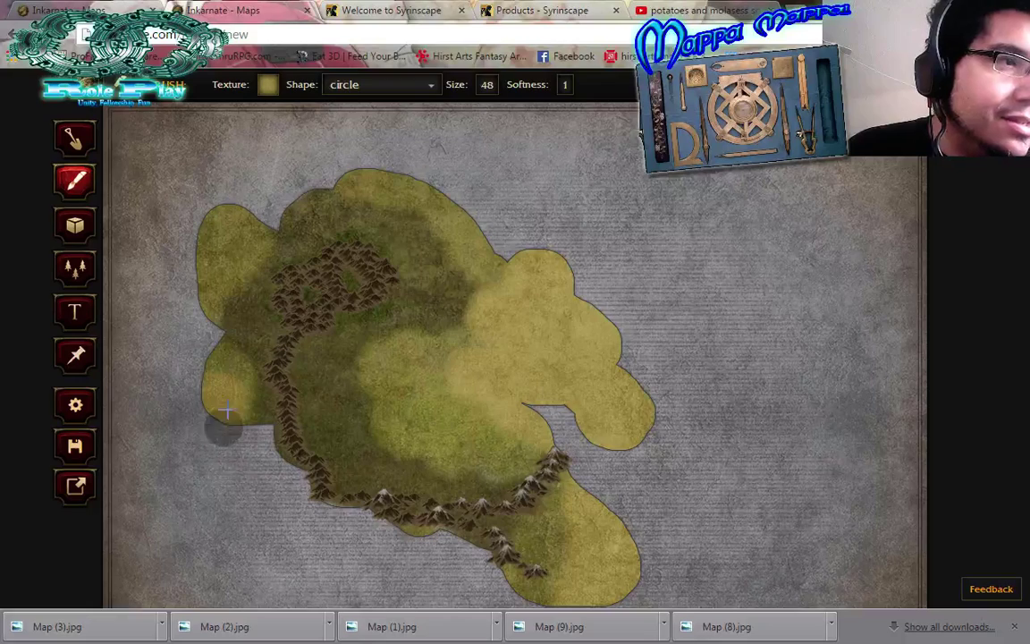
mouse_move(206, 232)
left_mouse_down()
mouse_move(226, 202)
mouse_move(194, 311)
left_mouse_up()
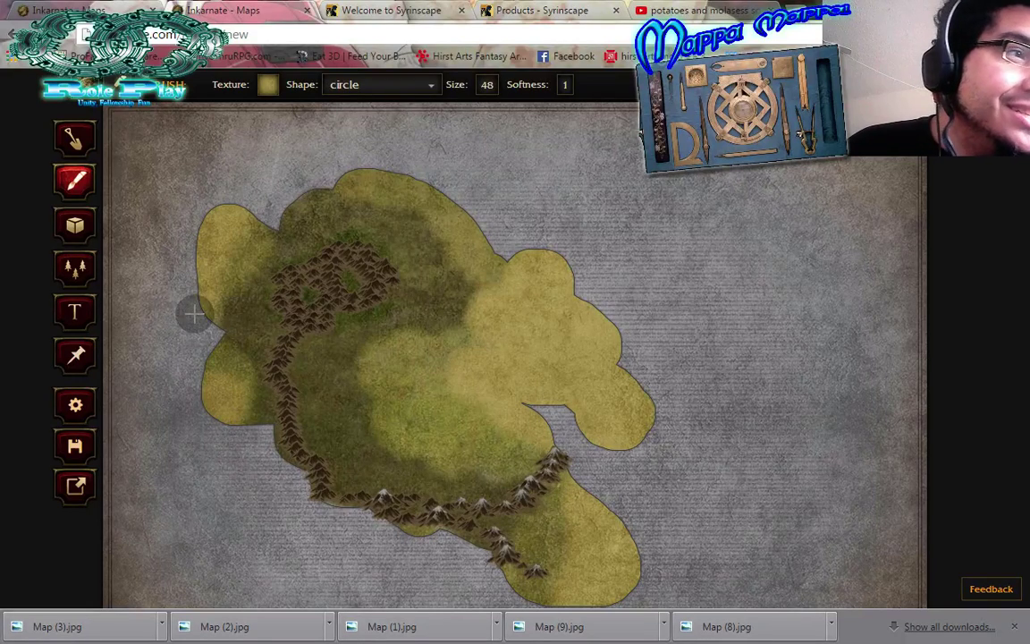
Paint the Desert texture along the outer western and eastern coast edges and as a round patch in the central grassland
left_click(267, 84)
left_click(215, 288)
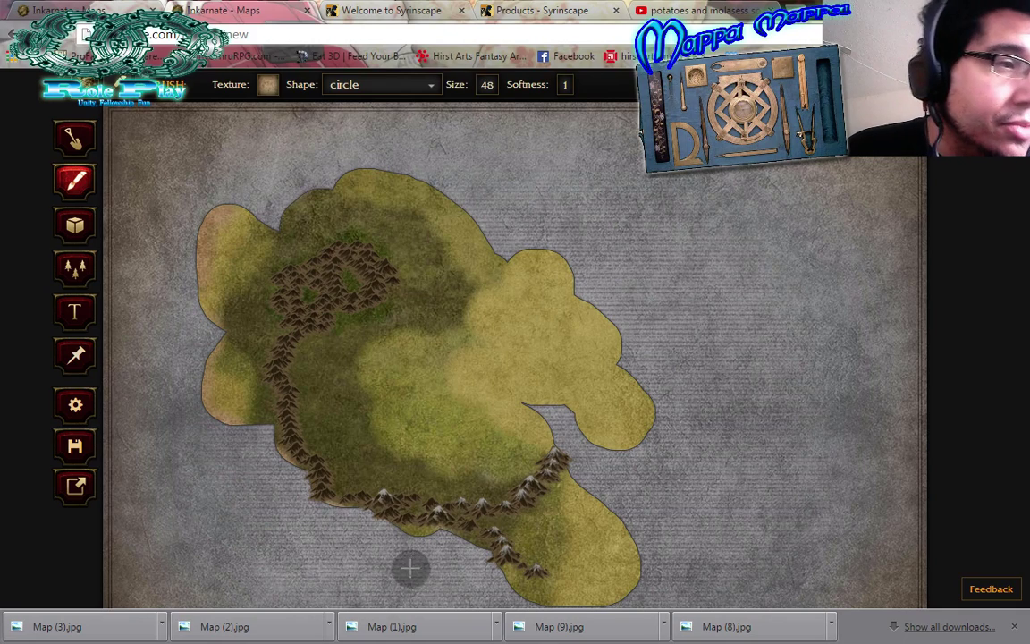
scroll(677, 563, "down", 1)
scroll(677, 564, "down", 2)
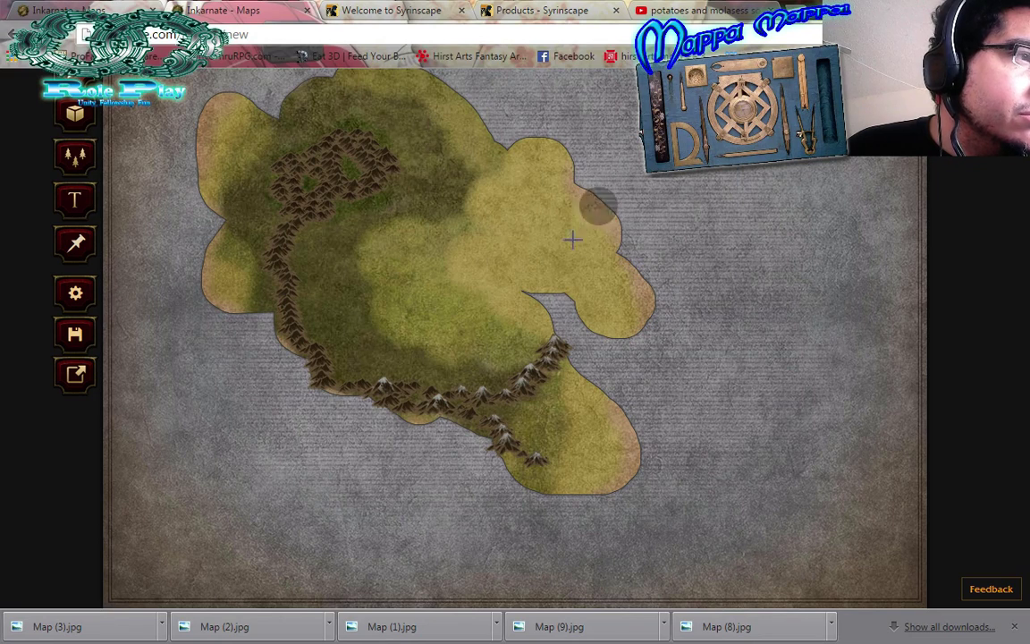
mouse_move(446, 273)
left_mouse_down()
mouse_move(423, 297)
mouse_move(418, 286)
mouse_move(435, 289)
mouse_move(426, 262)
left_mouse_up()
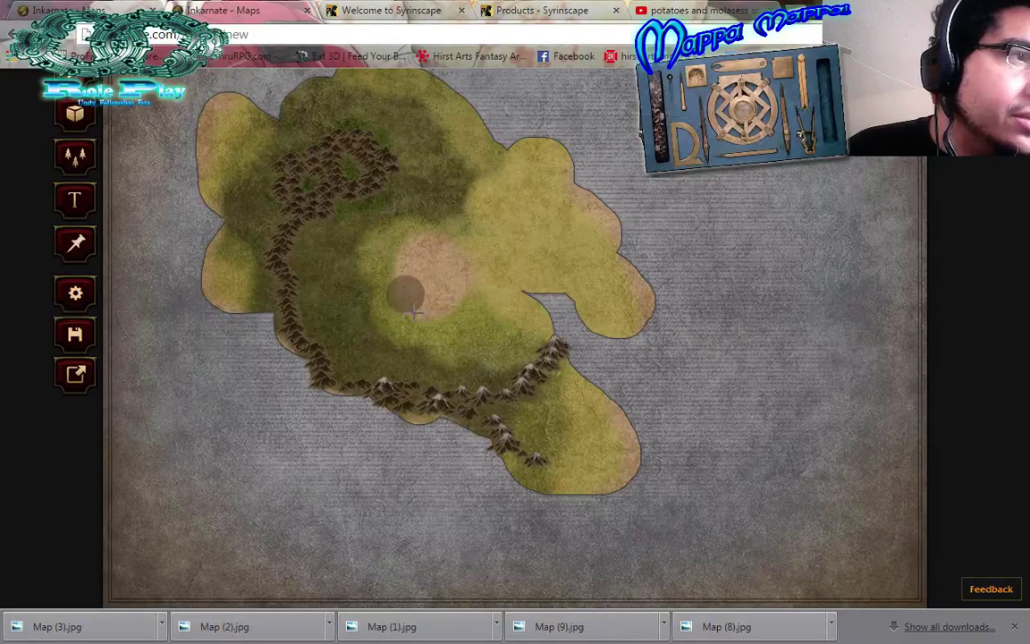
scroll(500, 357, "up", 2)
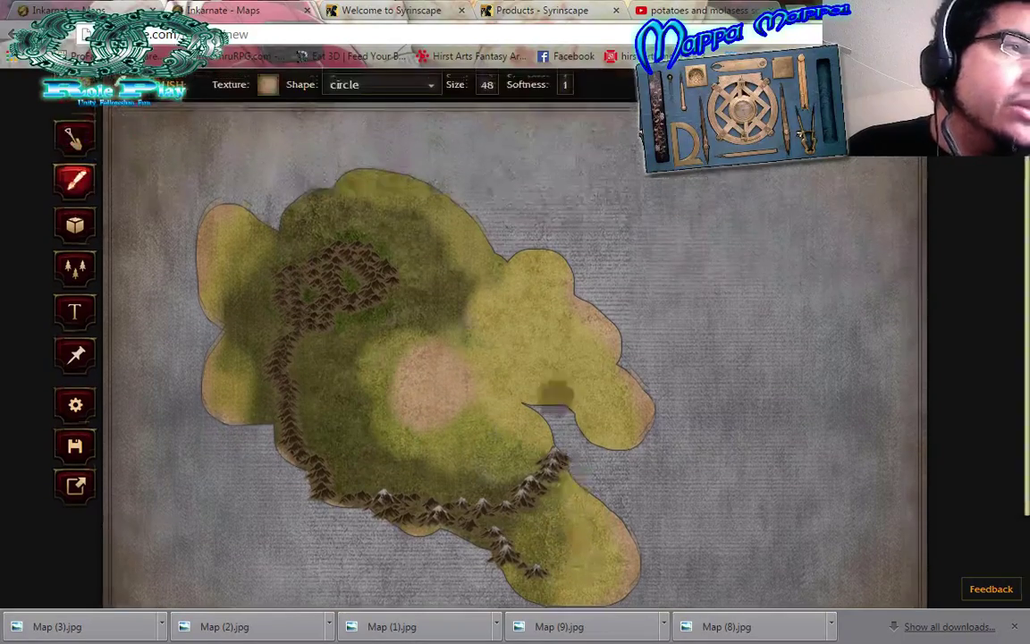
Fill the two craters inside the northwestern mountain rings with the Lava texture over the swamp
left_click(268, 85)
left_click(195, 387)
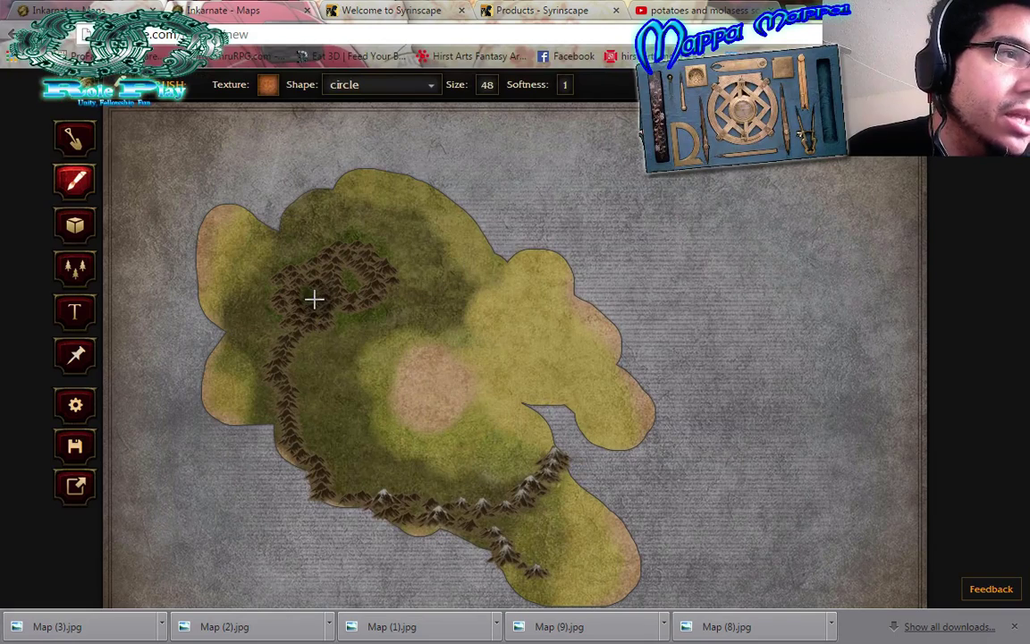
left_click(308, 295)
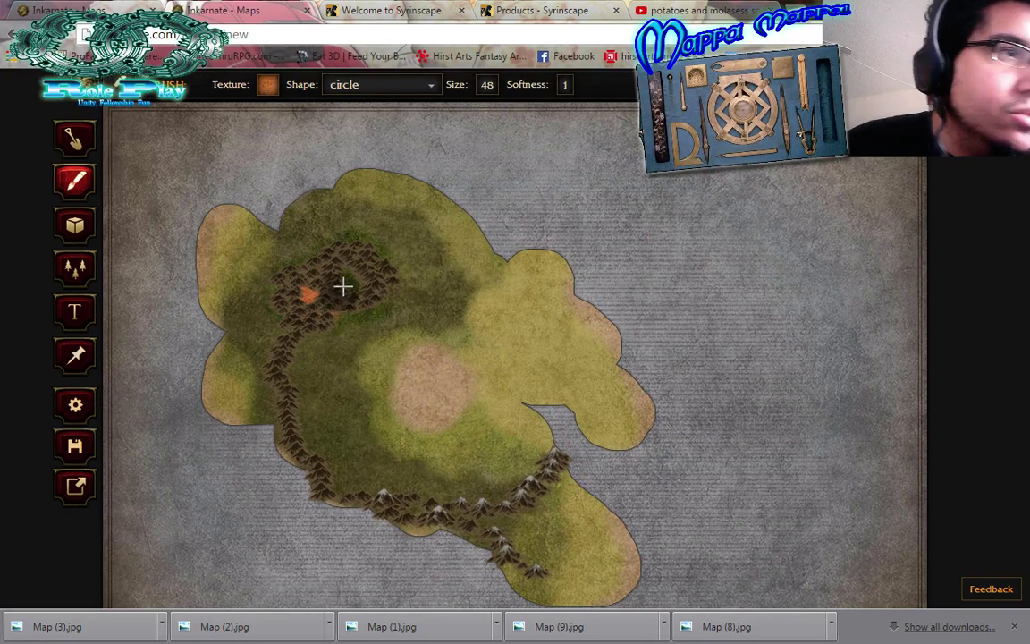
left_click(350, 278)
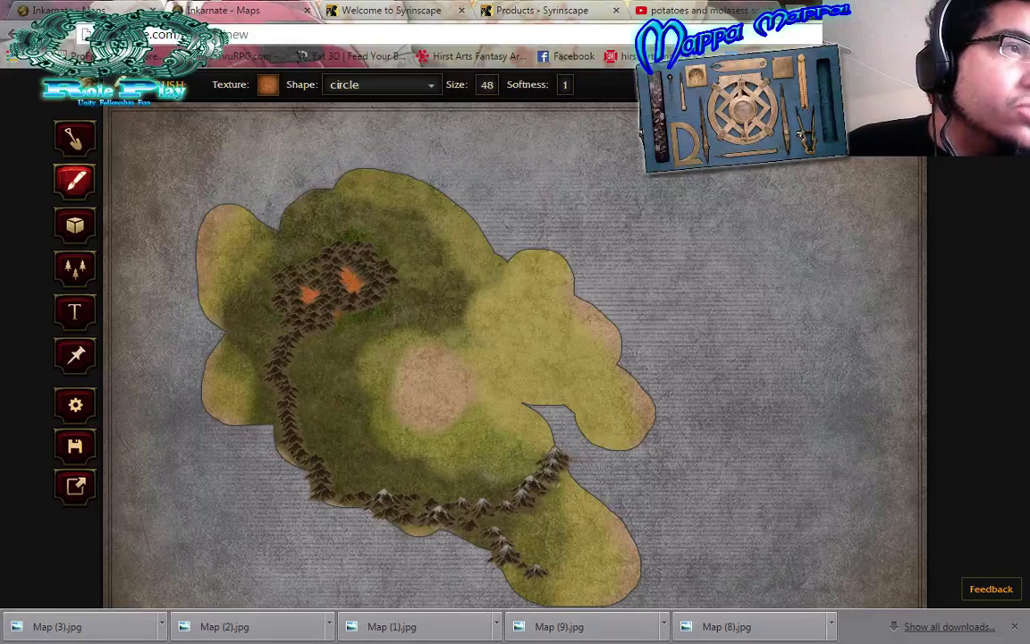
Paint the Swamp texture at brush size 31 over the land just south and southeast of the lava craters
left_click(268, 90)
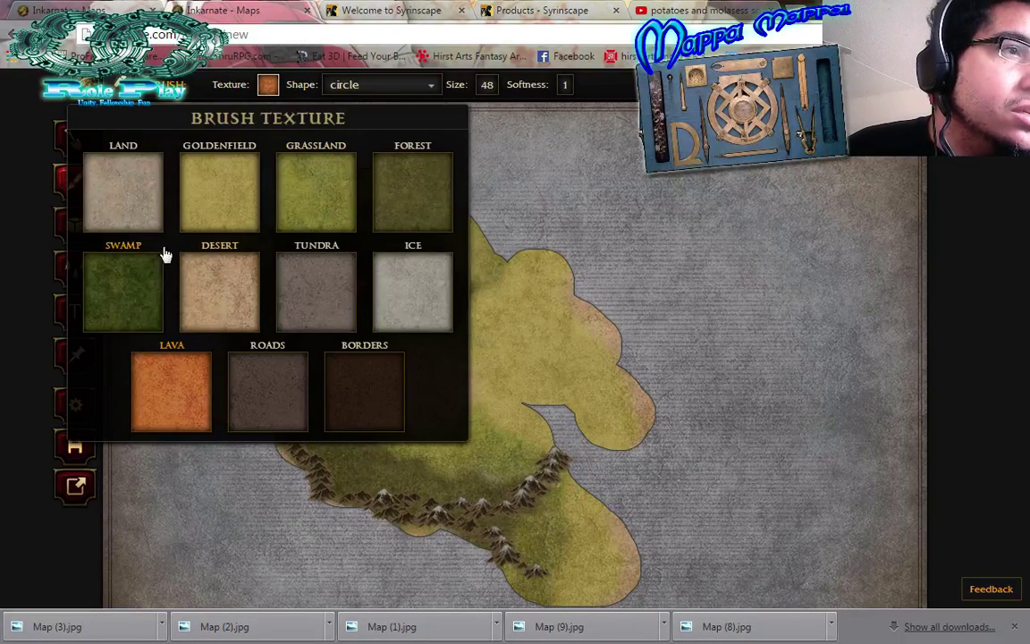
left_click(130, 298)
left_click(487, 87)
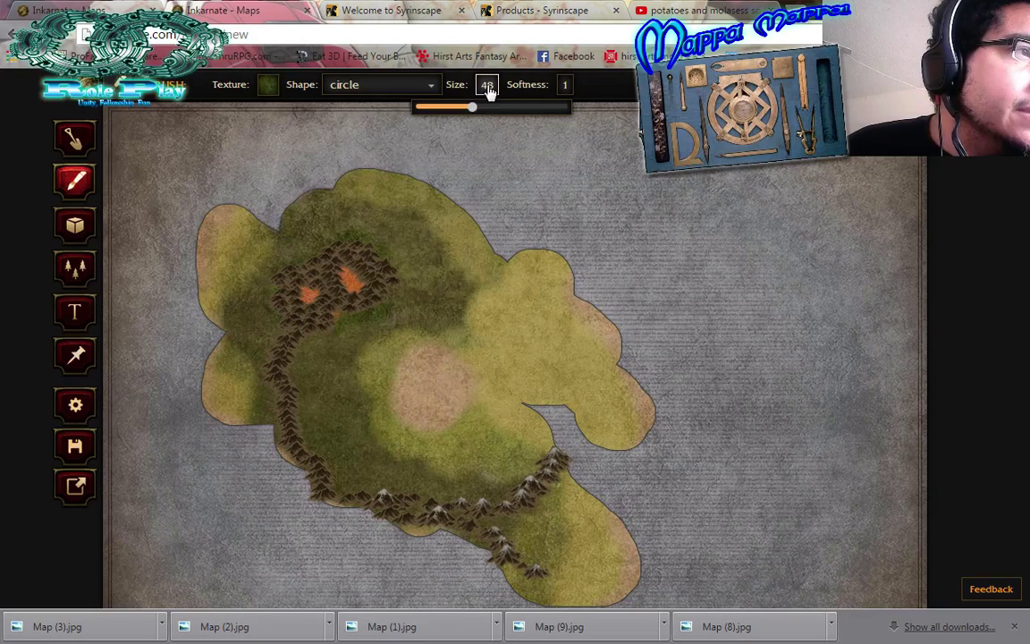
left_click(454, 109)
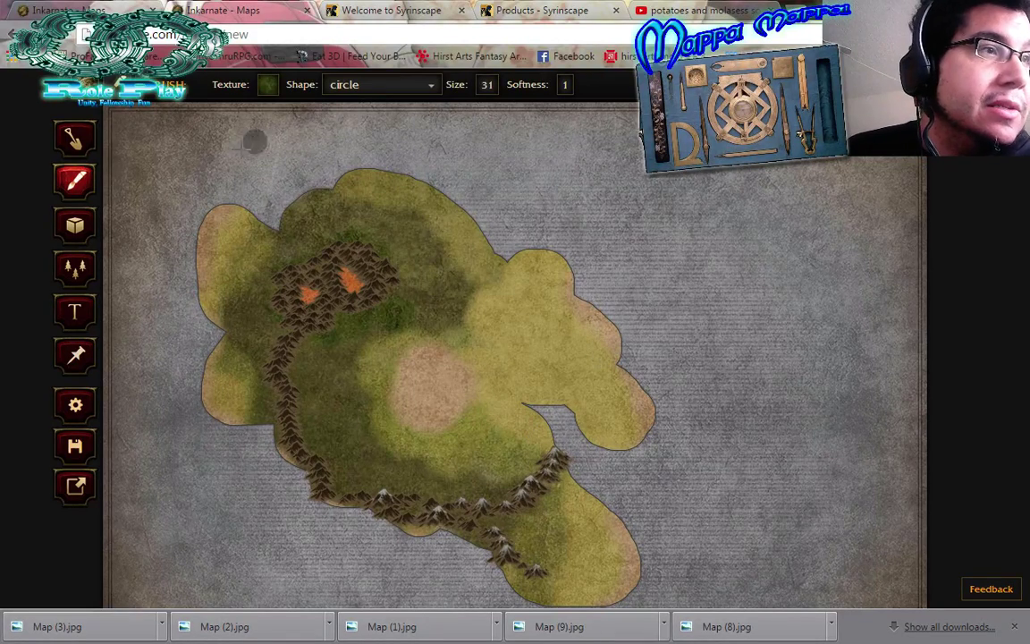
Draw fixed-size Mountains pattern ranges at size 1, branching from the northwestern rings towards the west, southwest, north and northeast
left_click(75, 231)
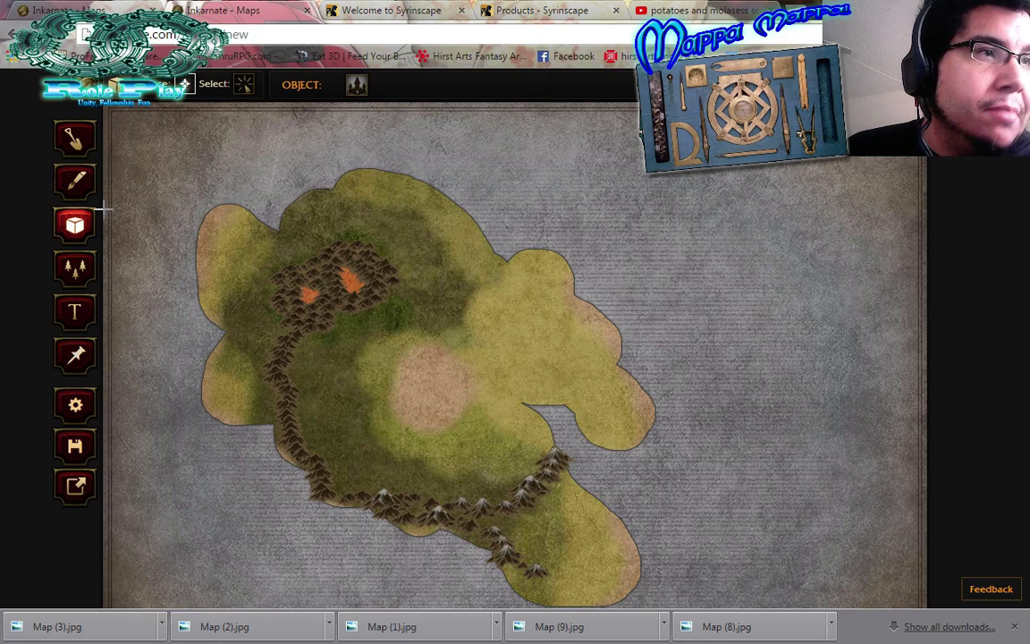
left_click(71, 273)
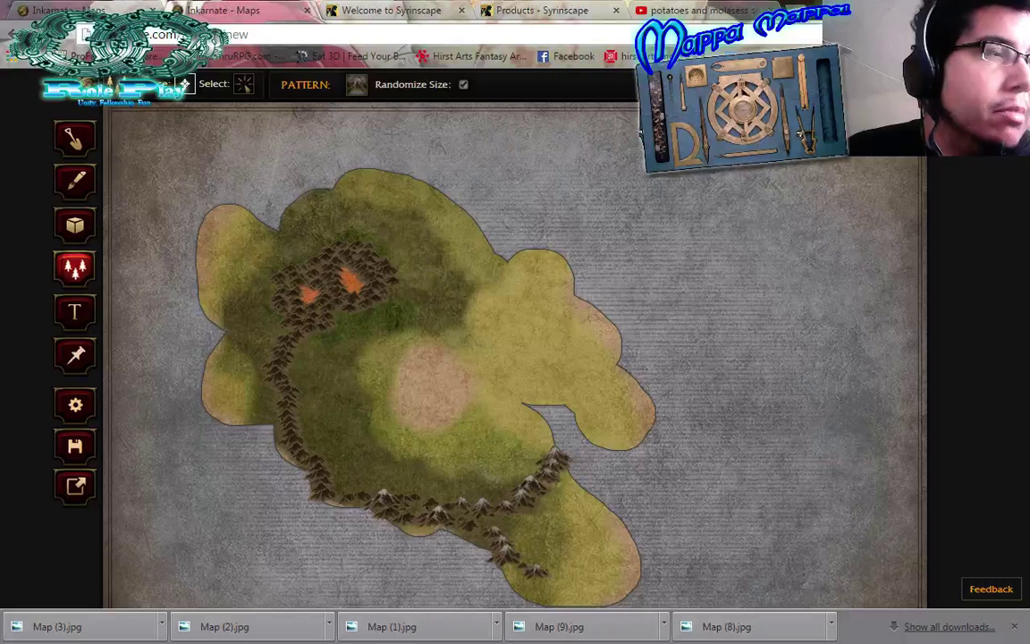
left_click(357, 92)
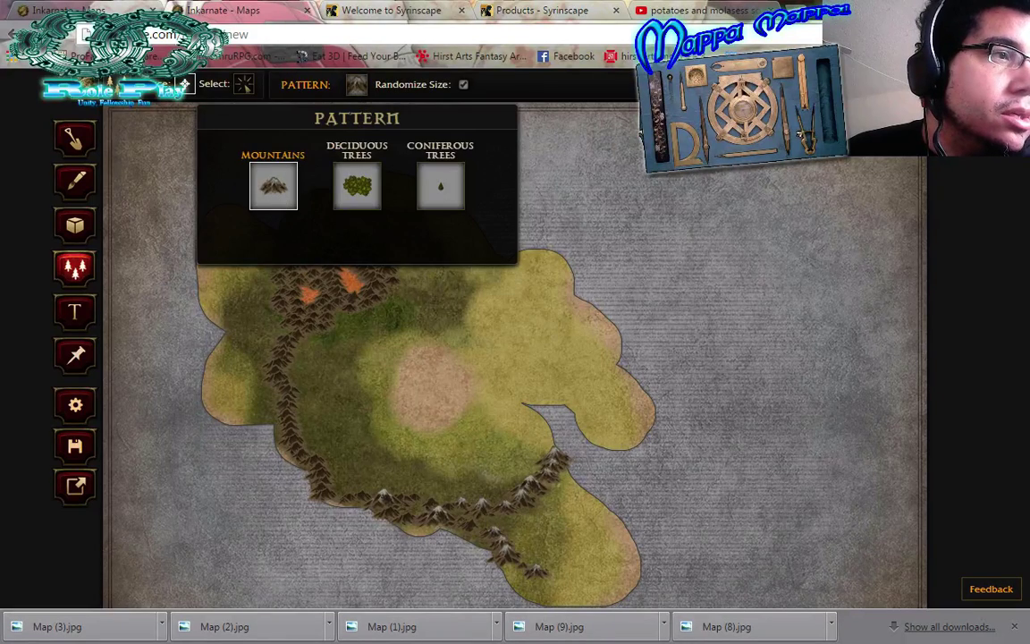
left_click(463, 84)
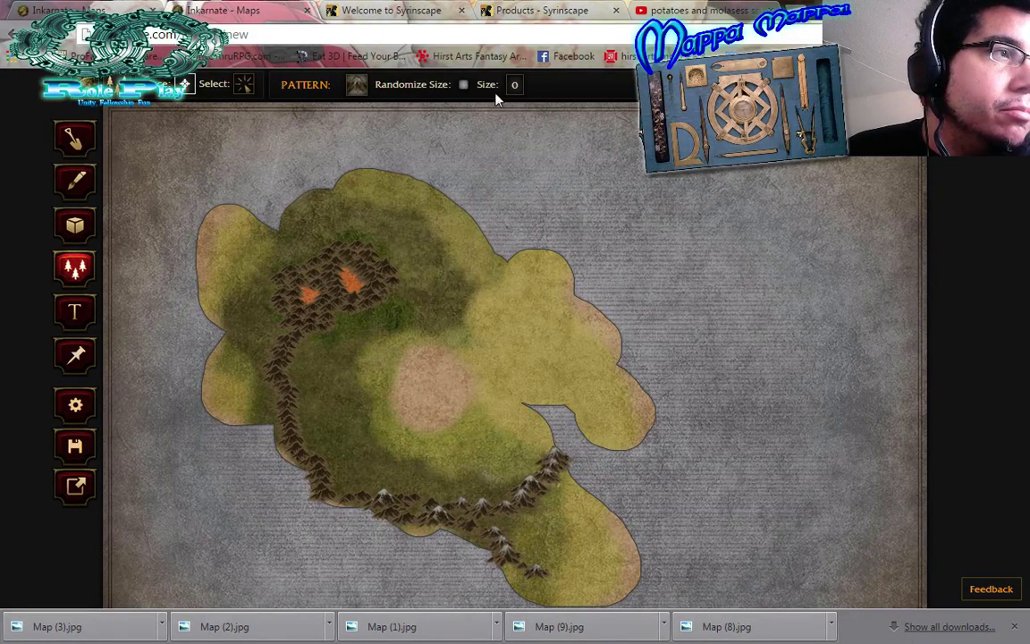
mouse_move(528, 114)
left_click_drag(472, 108, 515, 108)
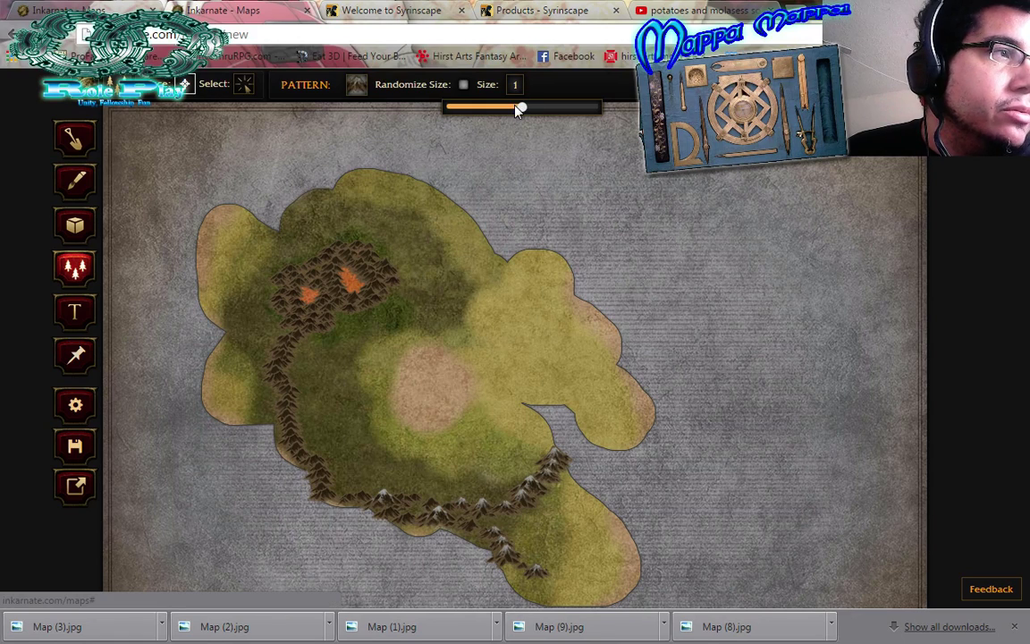
left_click_drag(265, 282, 229, 305)
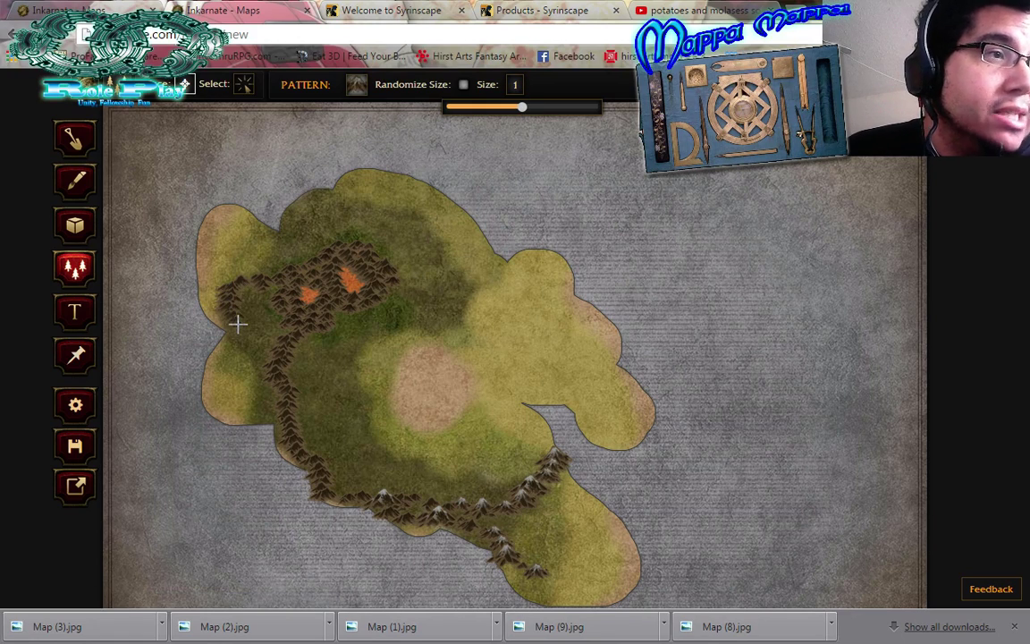
left_click_drag(216, 362, 189, 395)
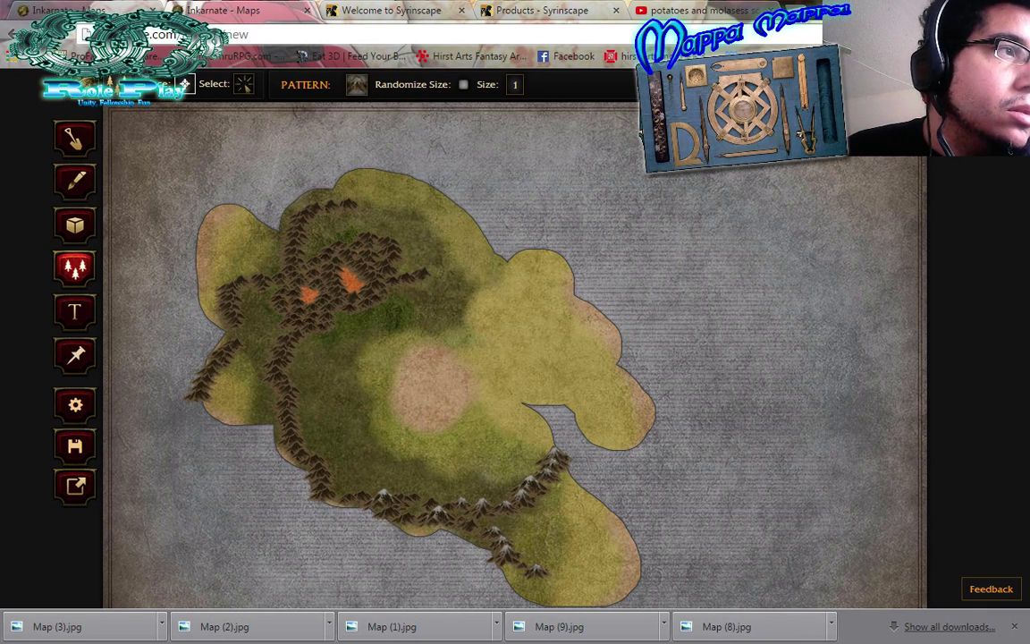
Draw Mountains pattern ranges with randomized size along the northeastern coast and down to the eastern inlet
mouse_move(517, 90)
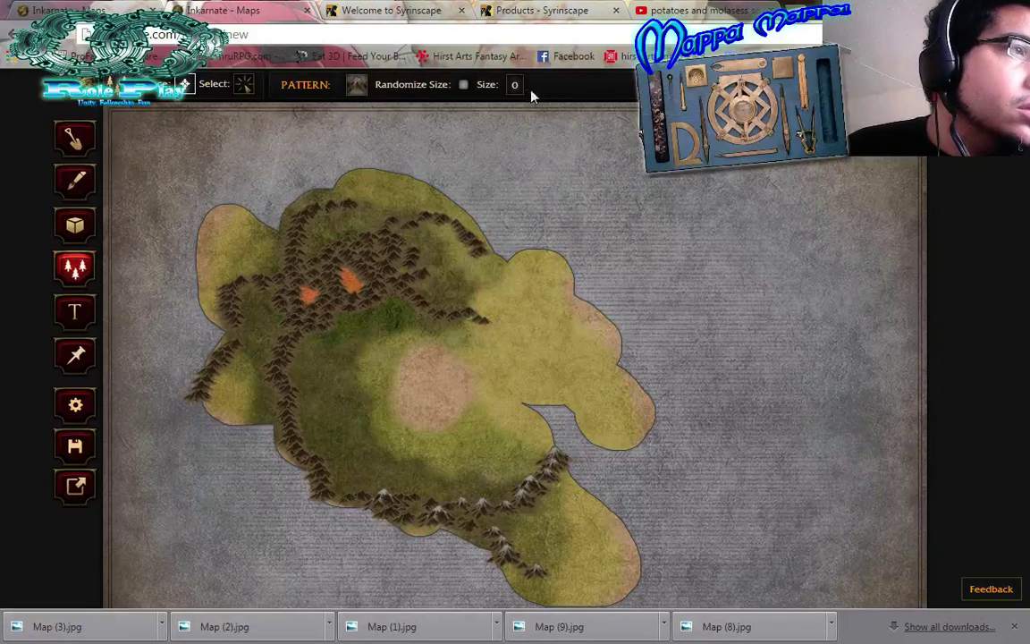
left_click(464, 84)
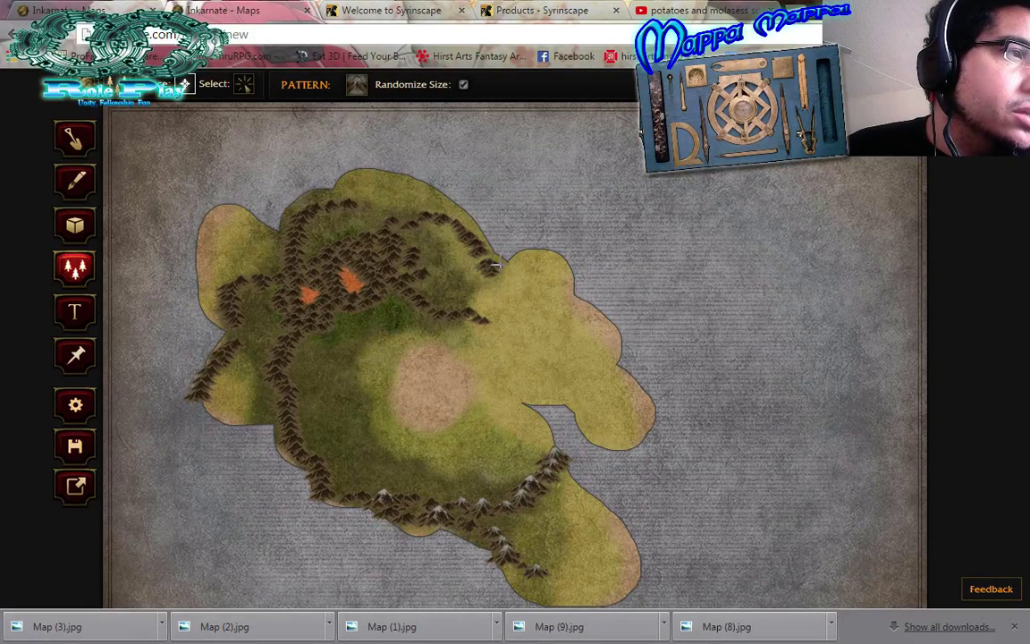
left_click_drag(533, 260, 554, 282)
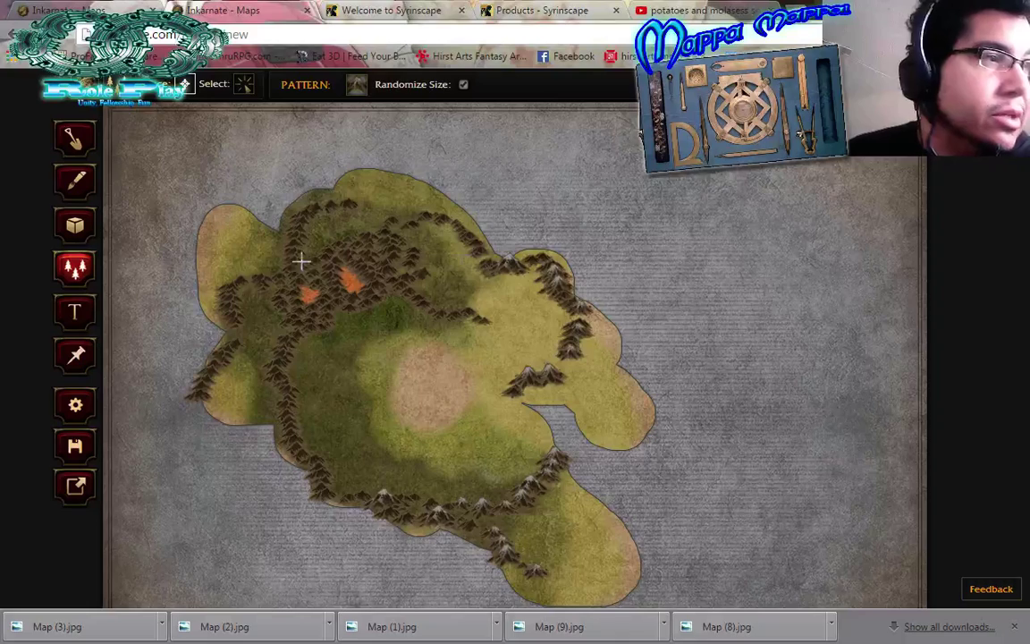
Turn off size randomization for the Mountains pattern and set its size to 0
left_click(466, 93)
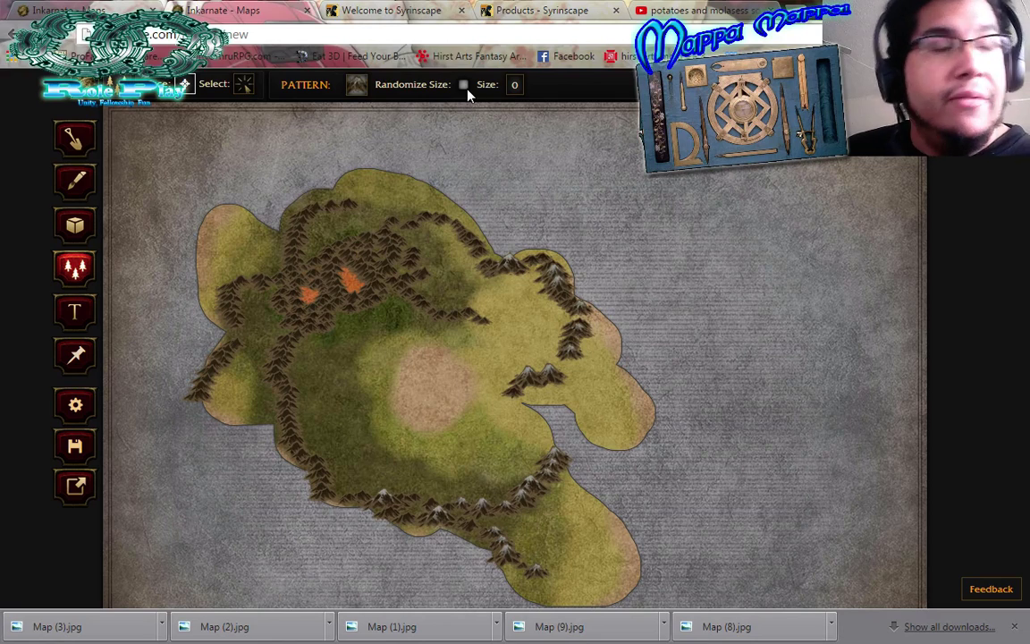
left_click(514, 85)
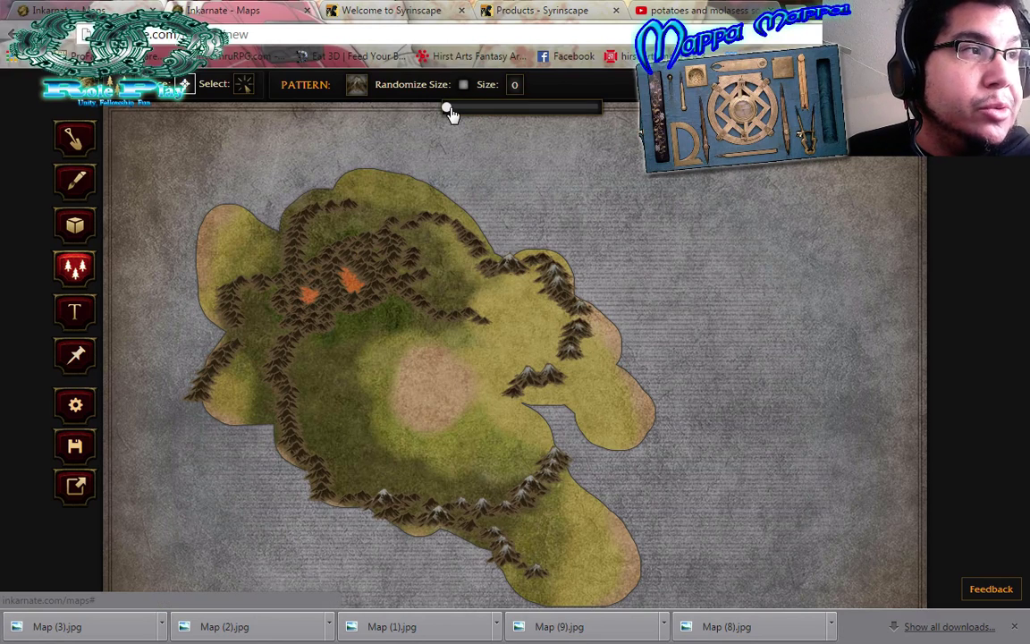
left_click_drag(450, 108, 422, 88)
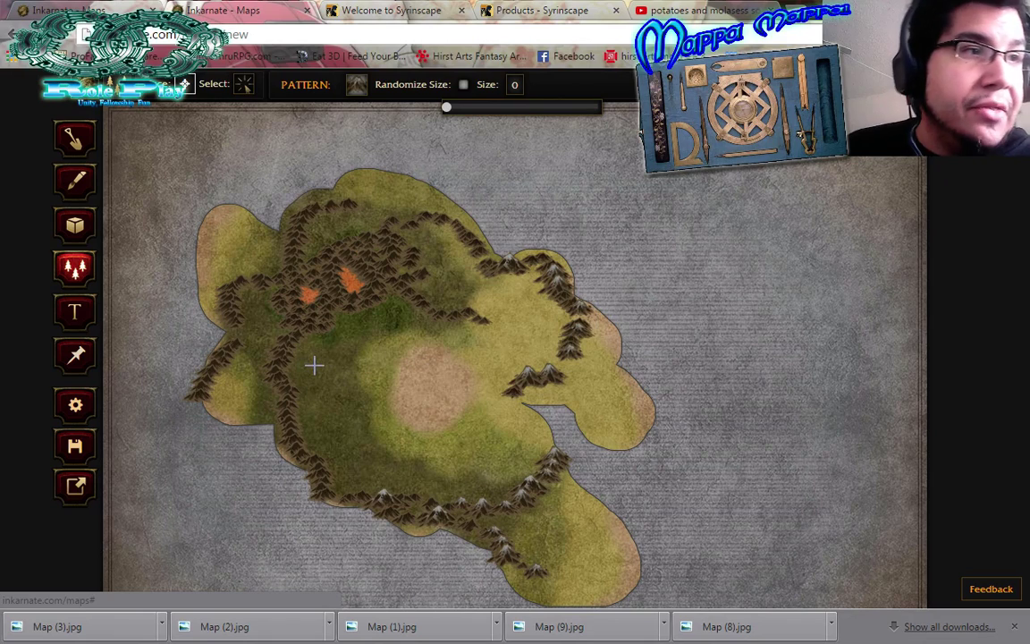